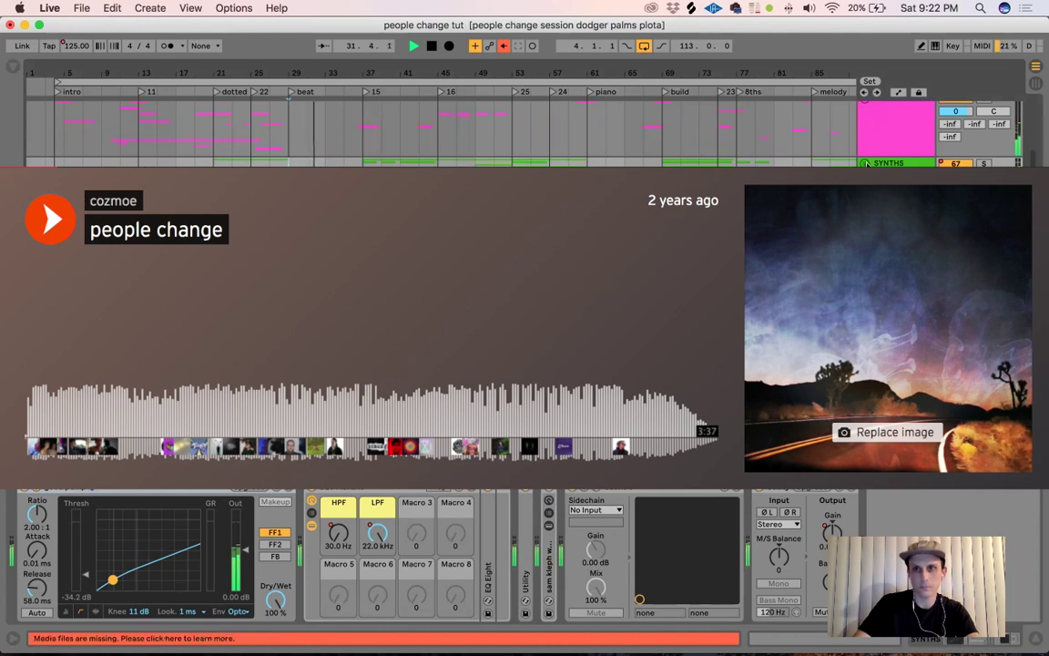
Unfold the SYNTHS group and bring its dotted chords track into view
scroll(815, 166, down, 1)
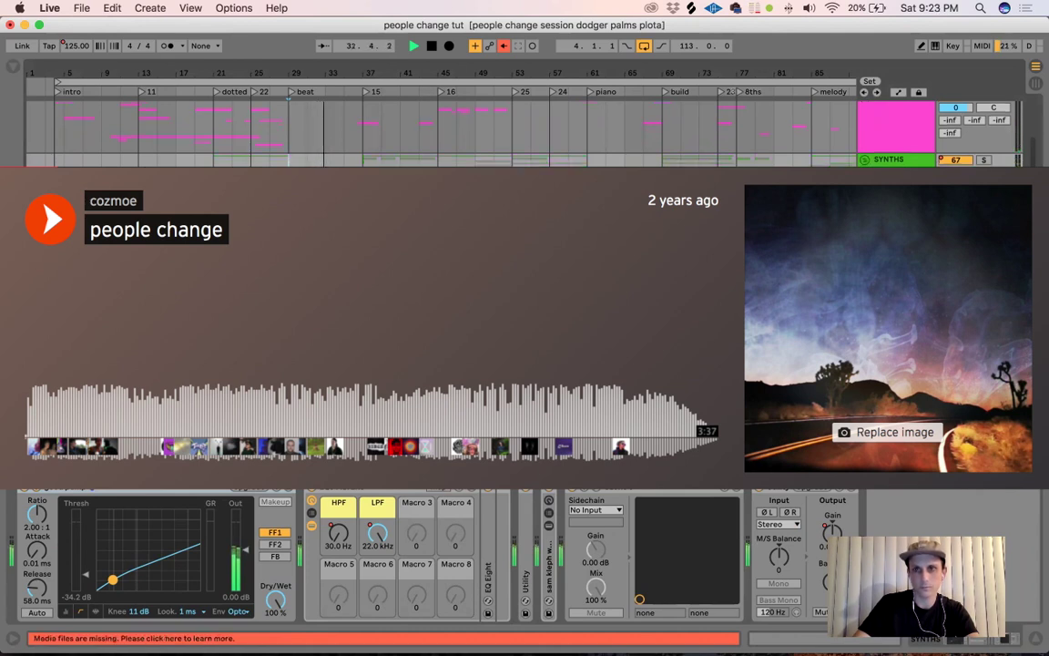
scroll(441, 133, down, 5)
click(891, 167)
scroll(891, 168, down, 3)
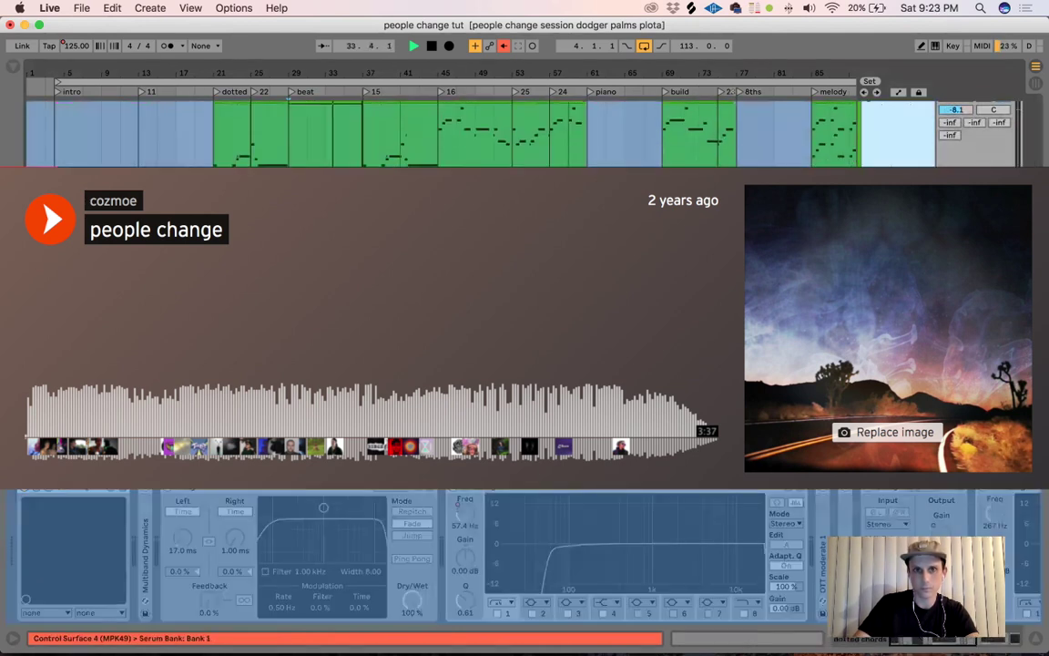
Hide the device view and unfold the dotted chord track among the synth tracks
key(alt+super+l)
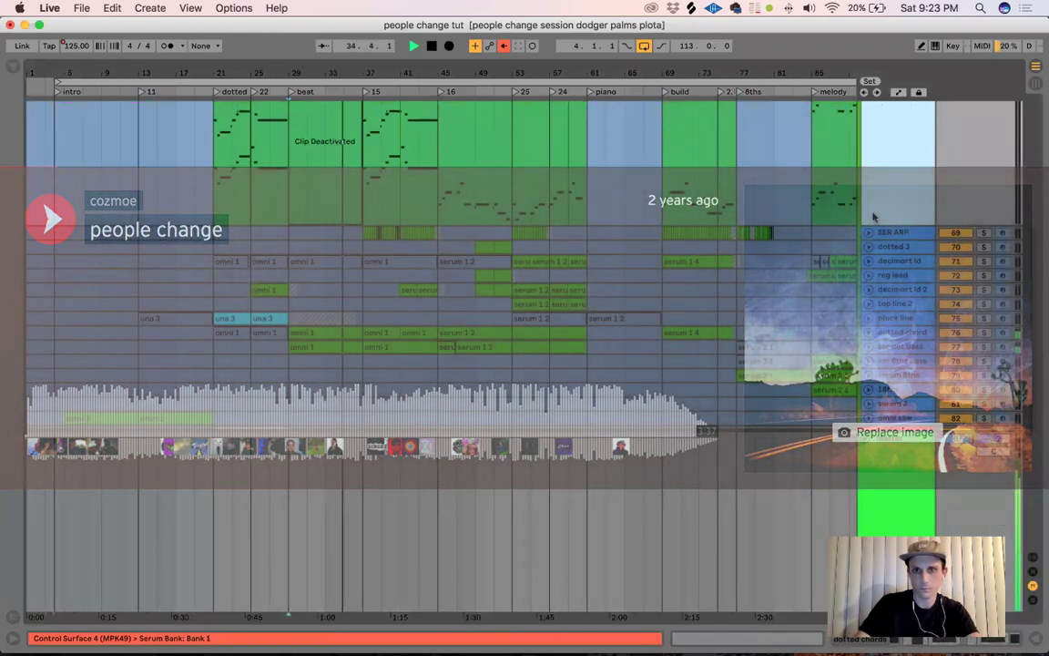
scroll(876, 220, up, 3)
click(868, 390)
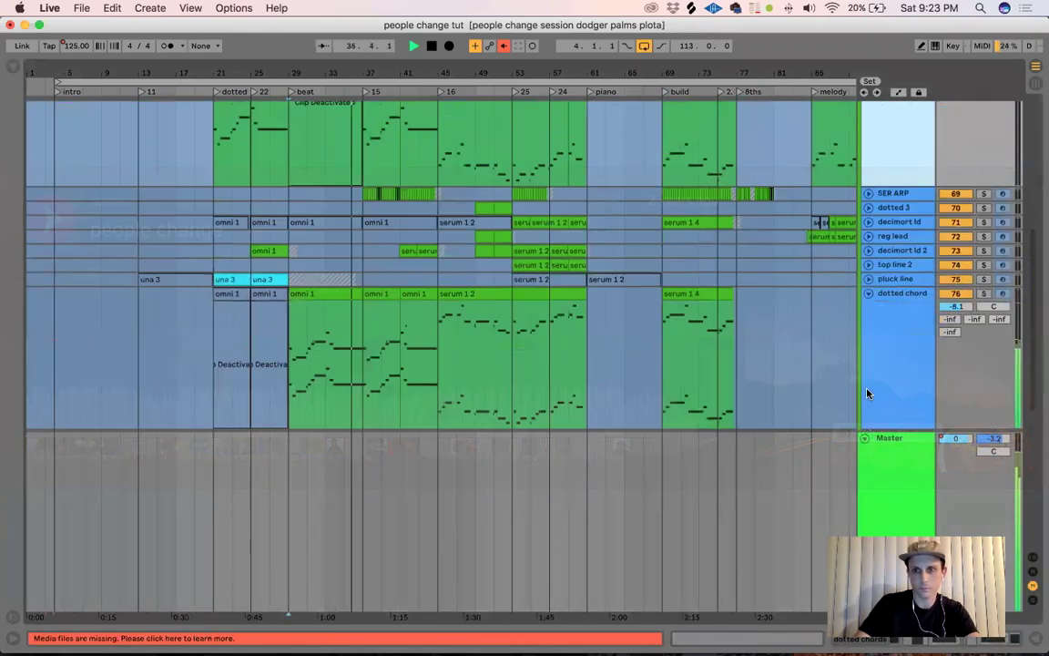
scroll(882, 330, down, 2)
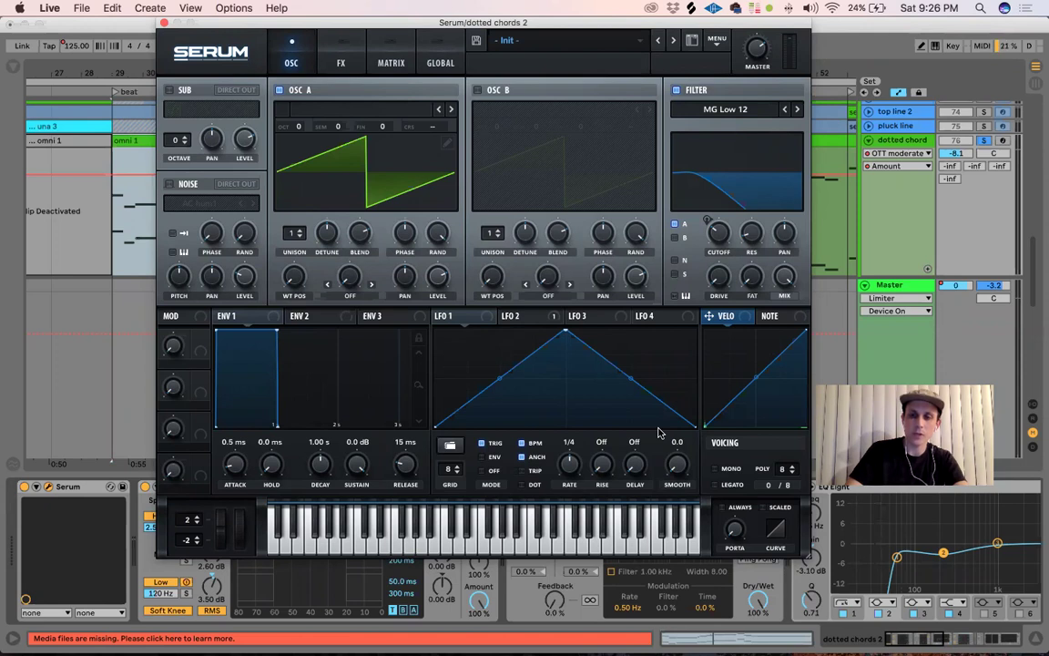
Close the dotted chords Serum window, select the pluck line track and audition the beat section
click(164, 24)
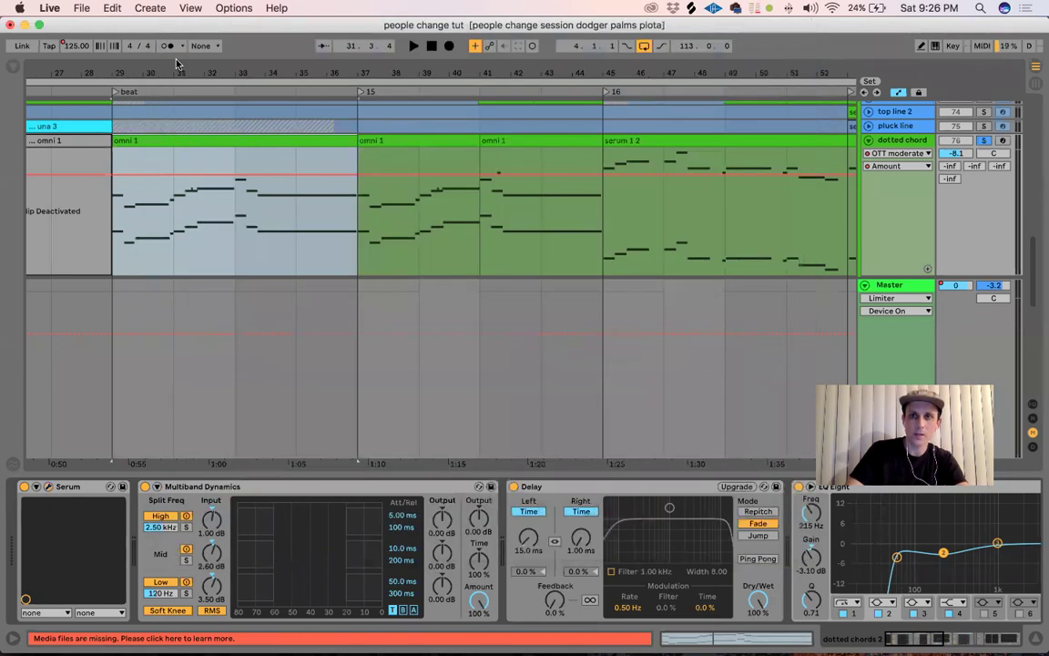
click(882, 125)
key(space)
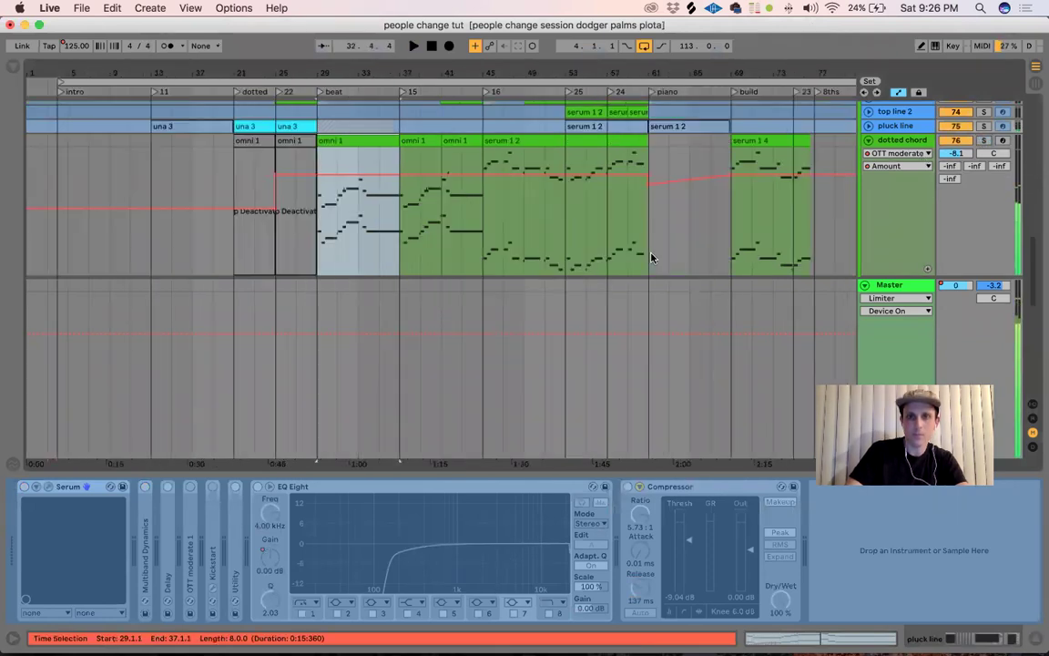
click(649, 258)
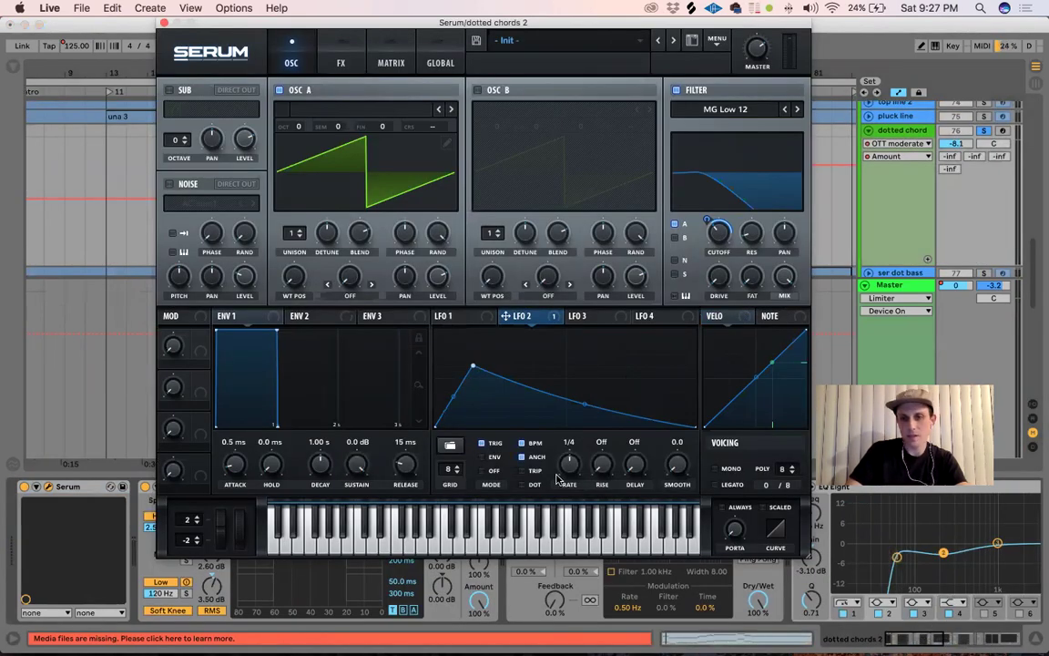
Show the LFO 2 rate automation of the dotted chords Serum, audition the sound and move the synth window off the clips
click(568, 465)
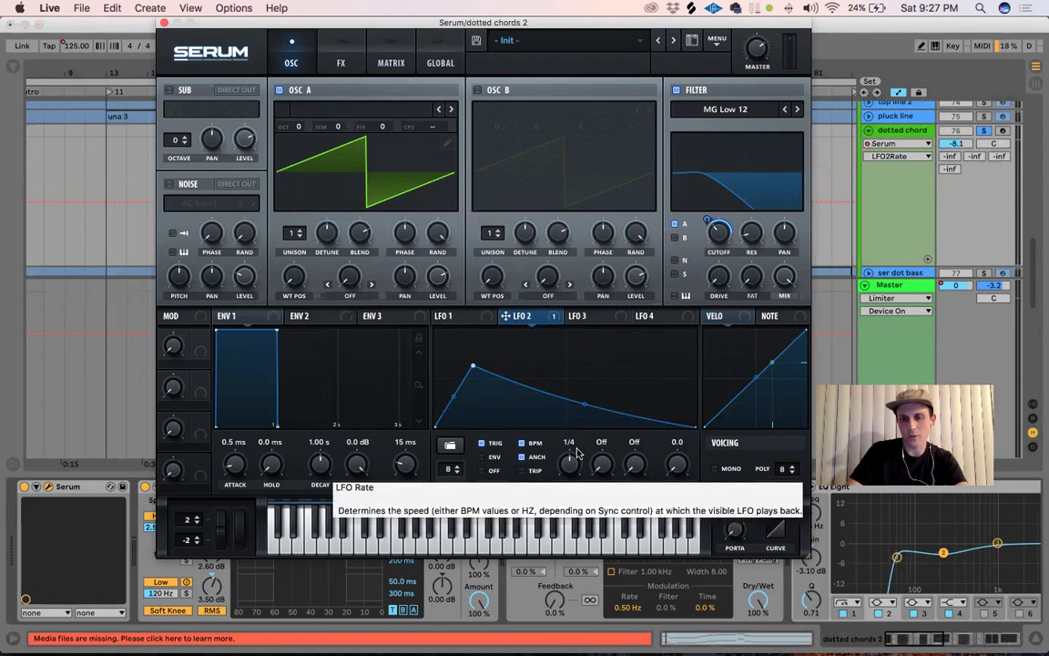
key(space)
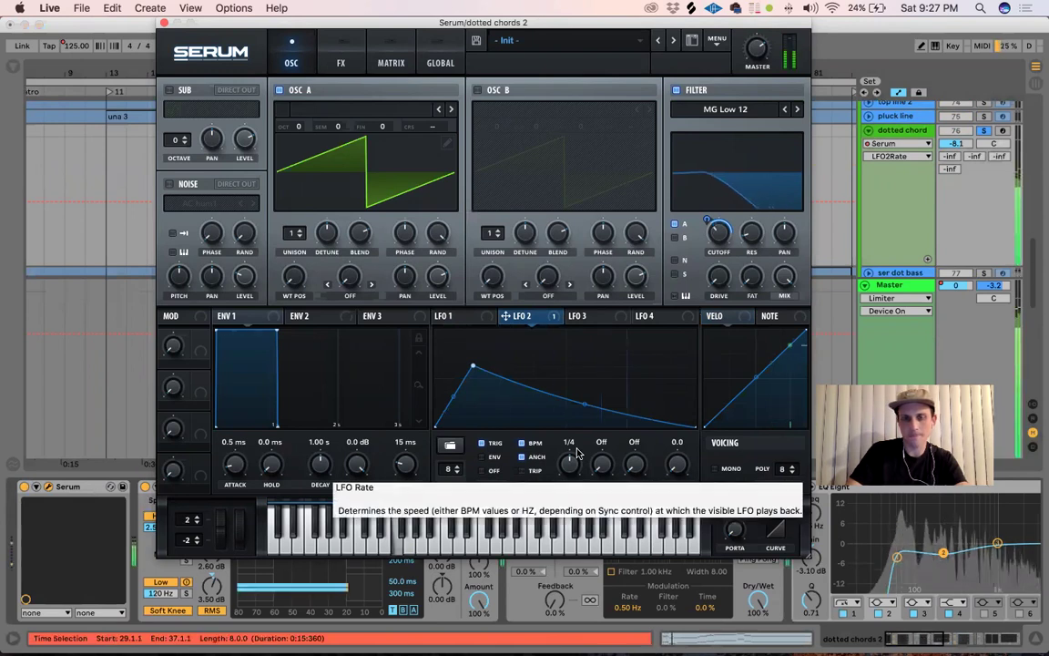
drag(534, 22, 425, 267)
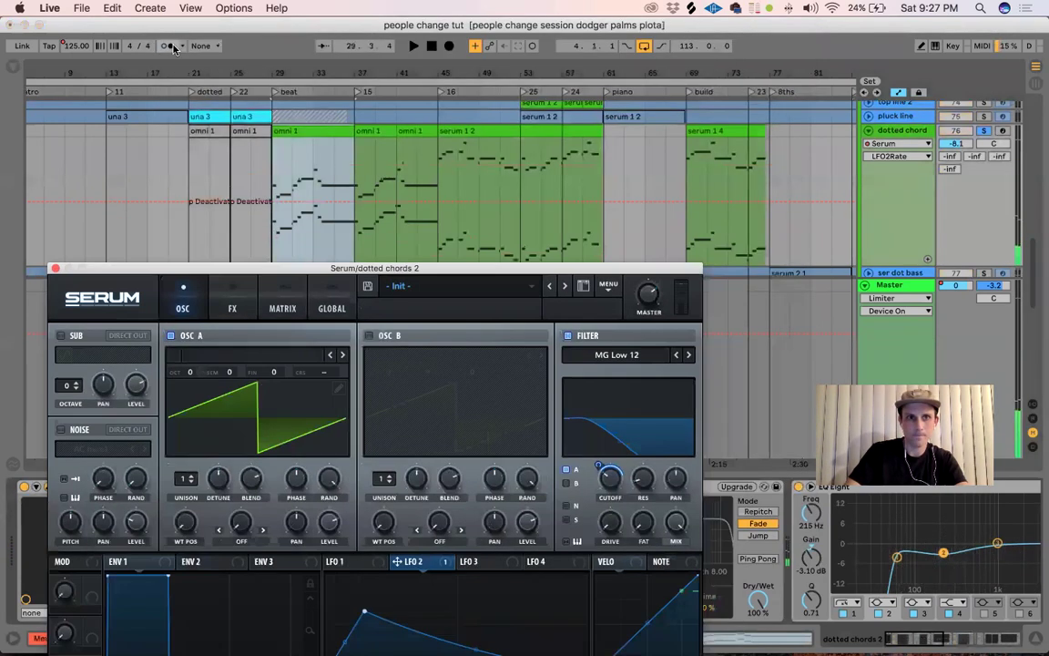
Turn on the metronome and audition the dotted chord clip from bar 29 with a narrower grid
click(173, 45)
drag(275, 73, 284, 174)
key(super+1)
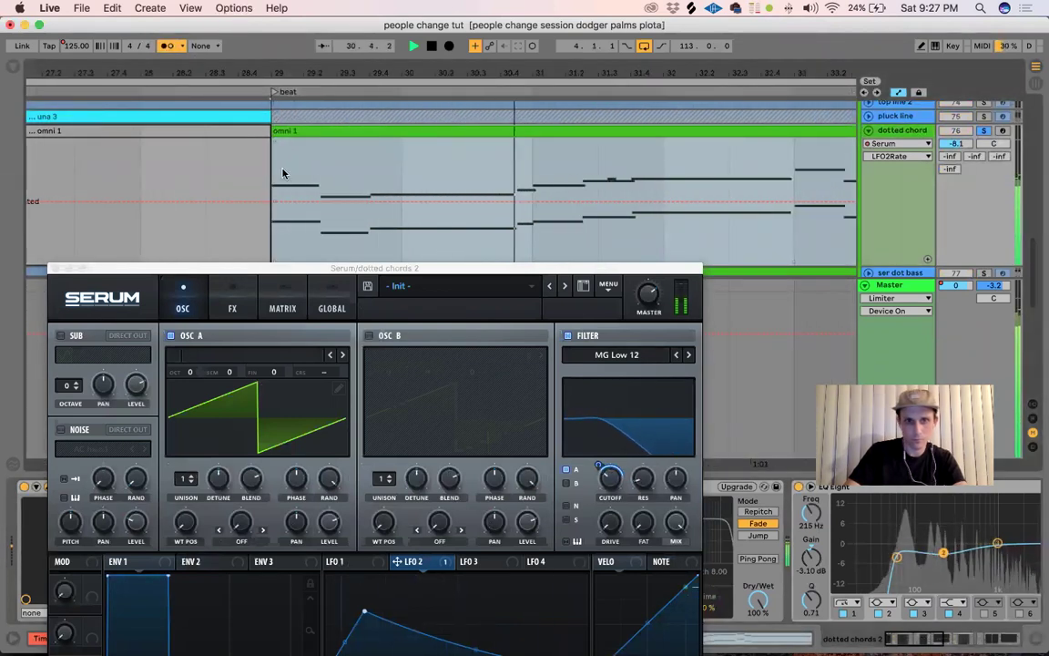
click(283, 172)
key(super+1)
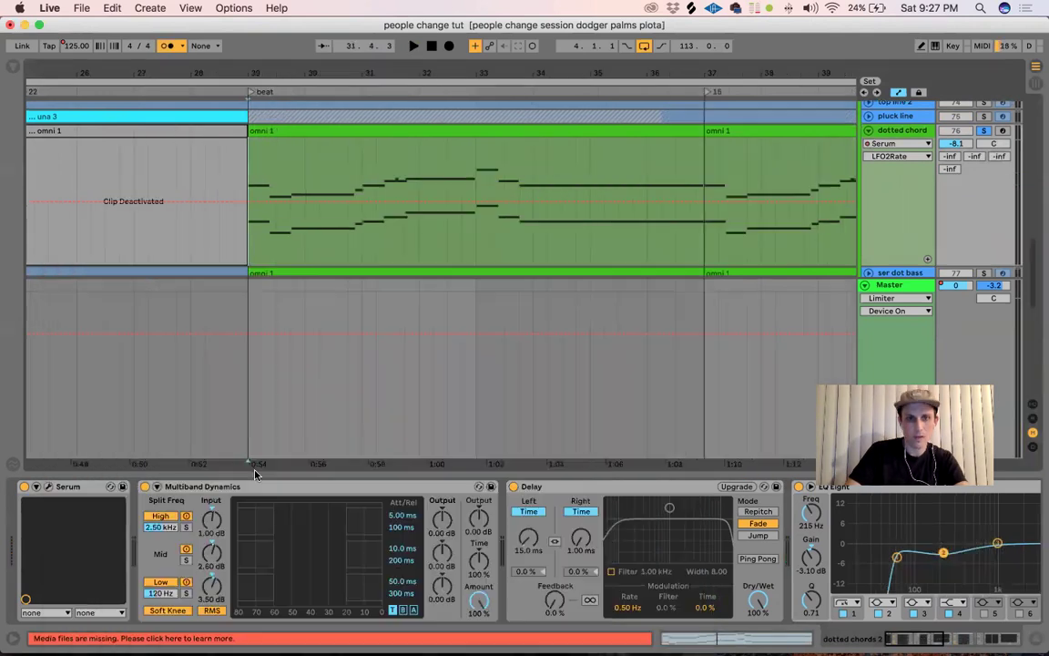
Examine the dotted chord track's effect chain, from Multiband Dynamics through Delay, EQ Eight and OTT moderate 1 to the Audio Effect Rack
click(244, 486)
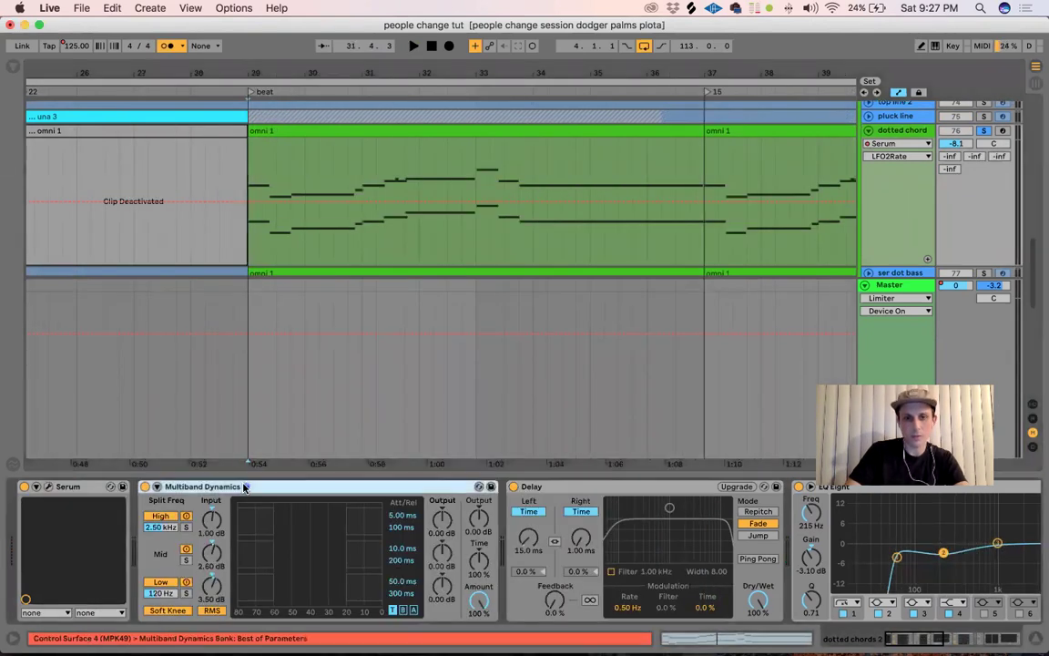
click(571, 490)
scroll(570, 489, right, 5)
click(569, 487)
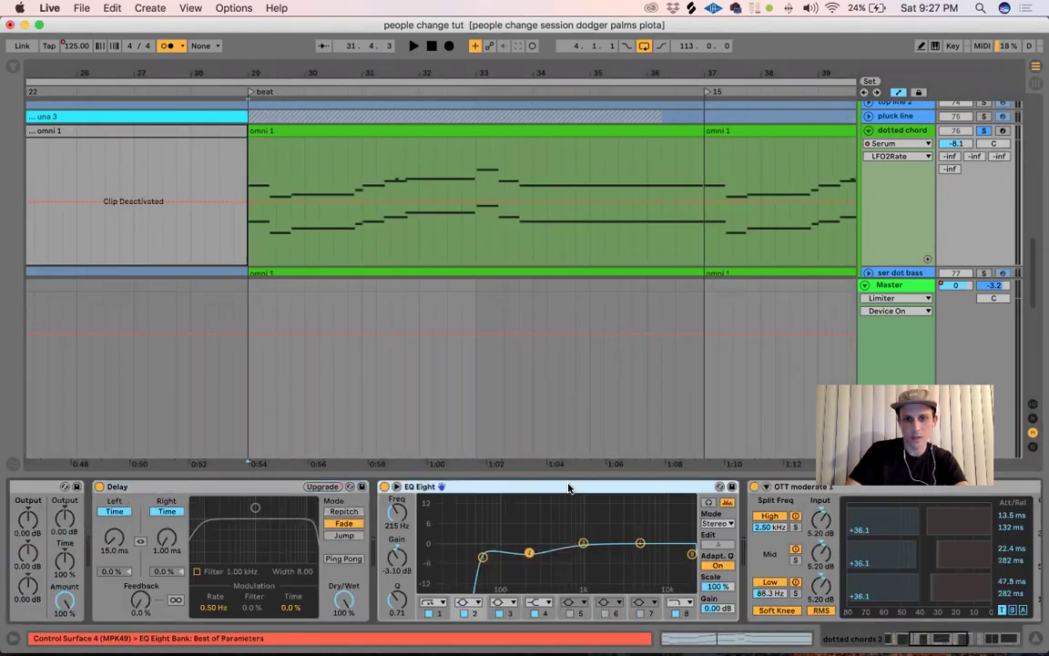
scroll(569, 487, right, 5)
click(585, 487)
scroll(585, 488, right, 5)
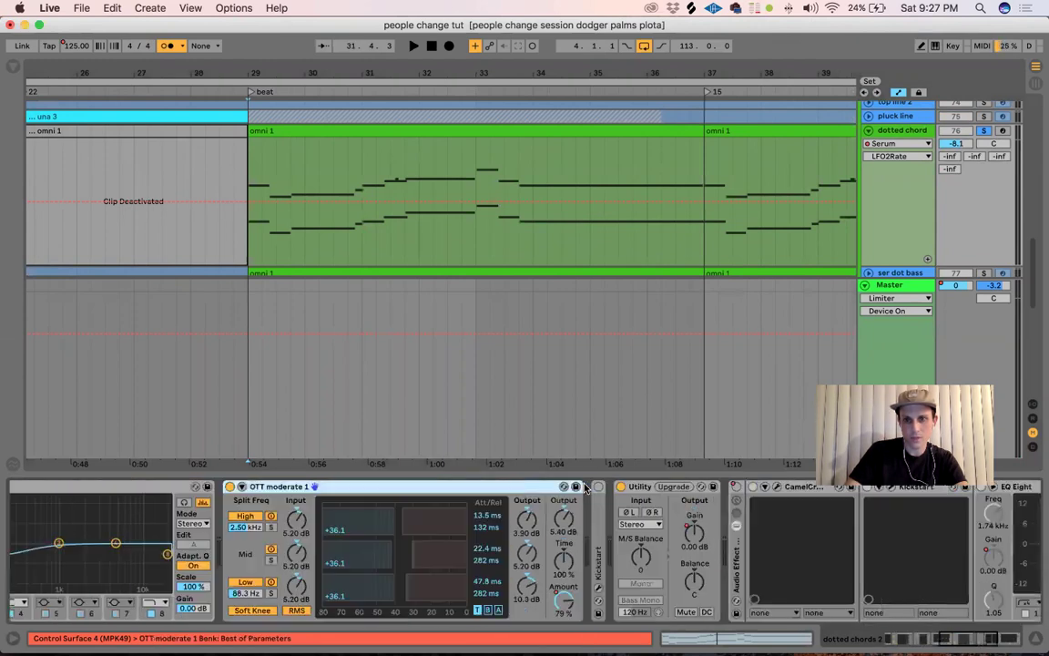
scroll(610, 506, right, 3)
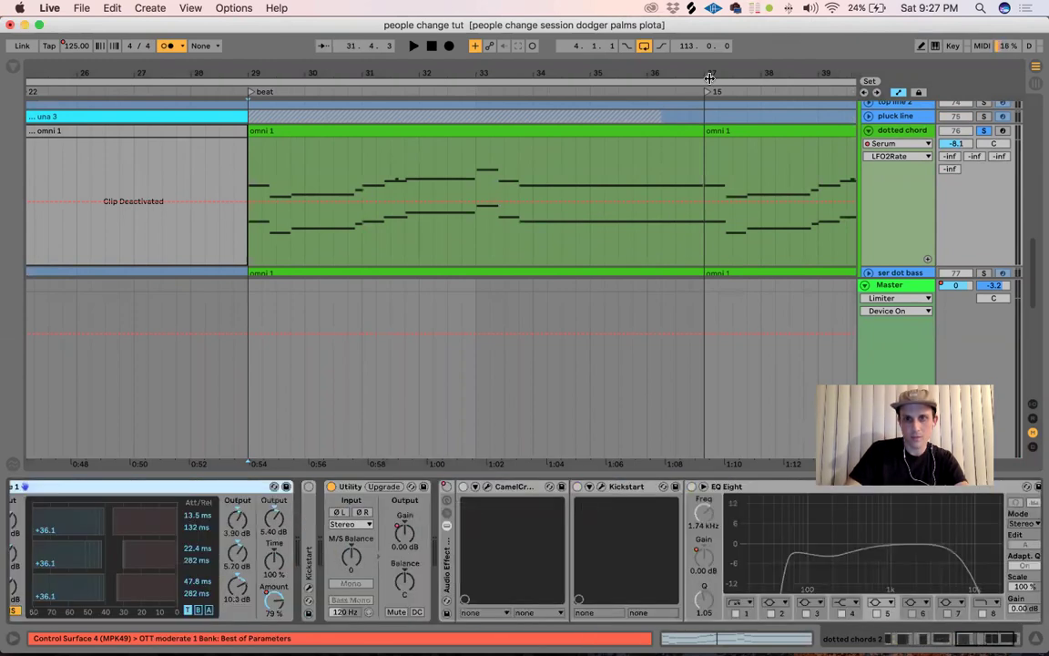
Turn on the dotted chord track's Audio Effect Rack and audition the serum 1 2 clip from bar 45
drag(669, 465, 311, 466)
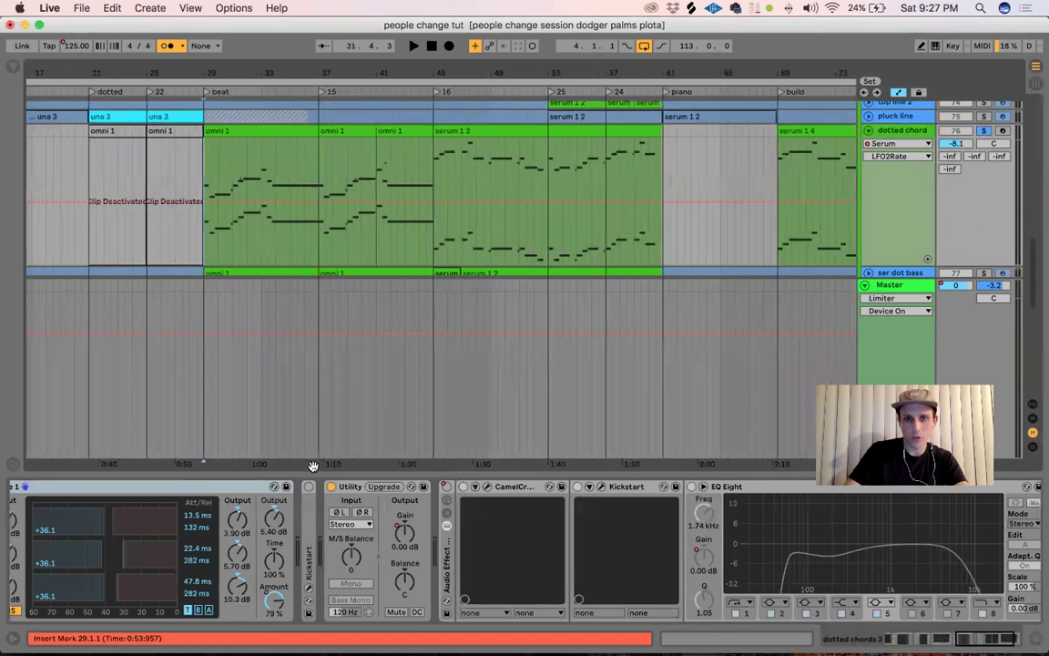
click(446, 487)
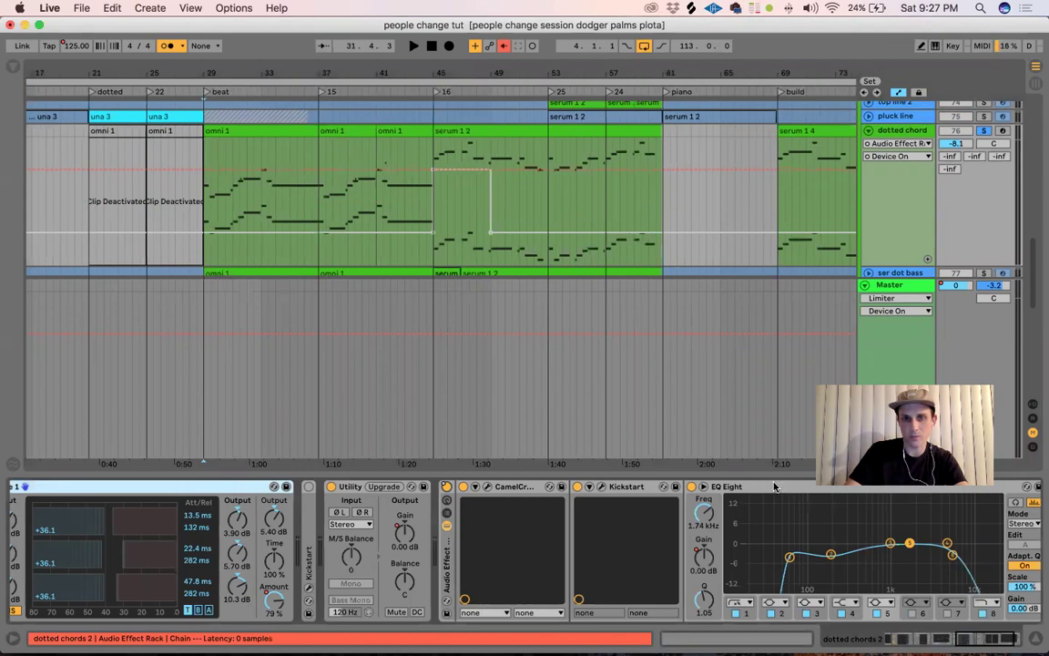
click(443, 132)
key(space)
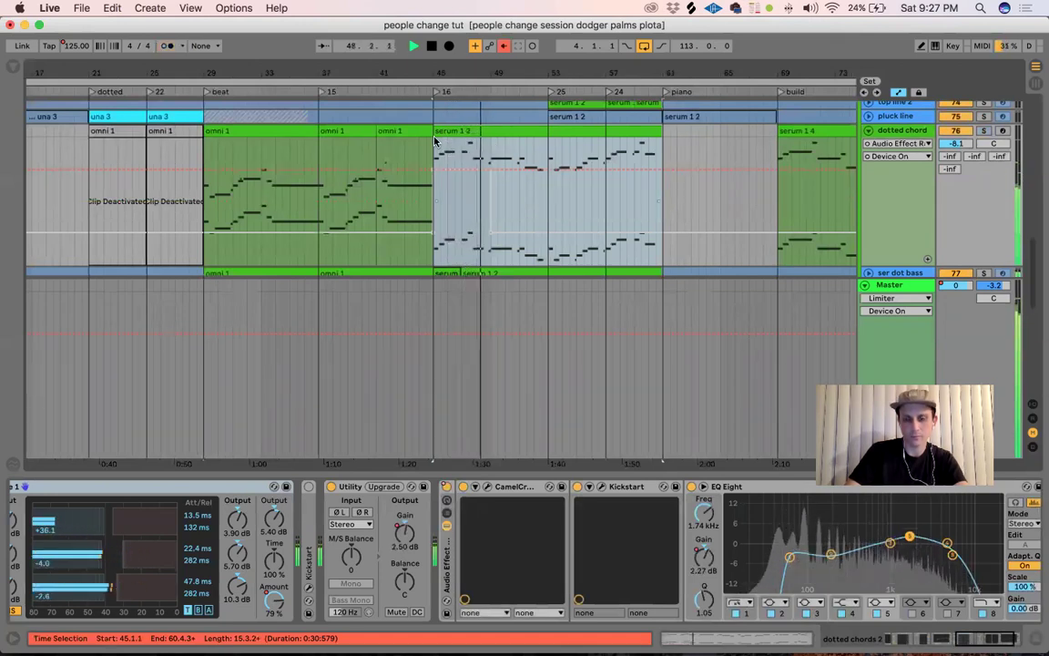
key(space)
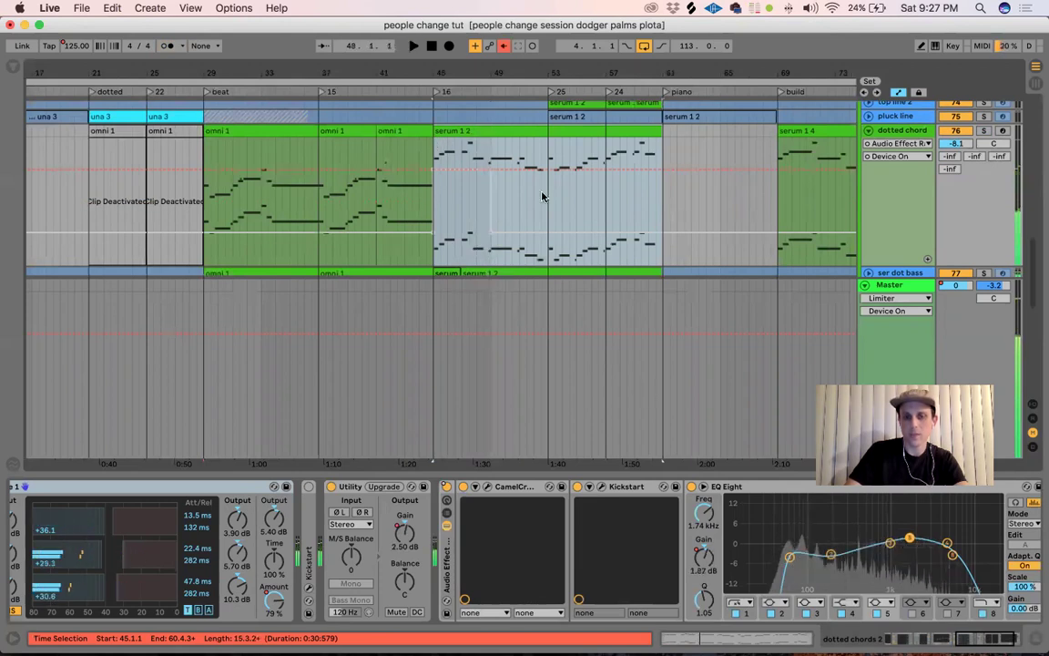
click(459, 135)
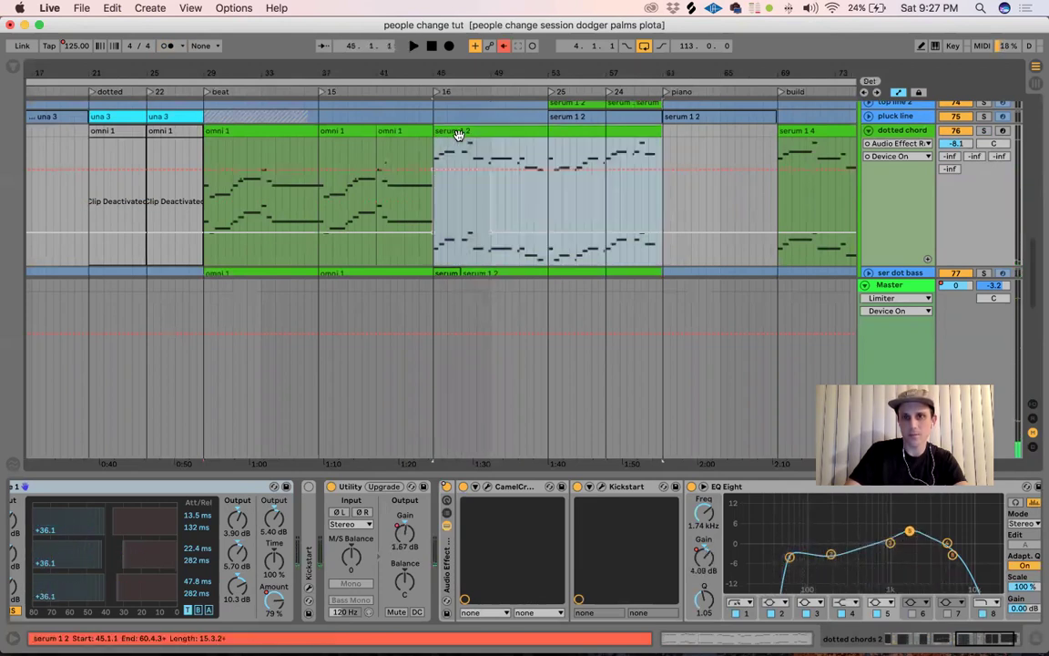
Select the serum 8ths clip at the 8ths marker and examine LFO 2 and its rate in that track's Serum
scroll(473, 164, right, 5)
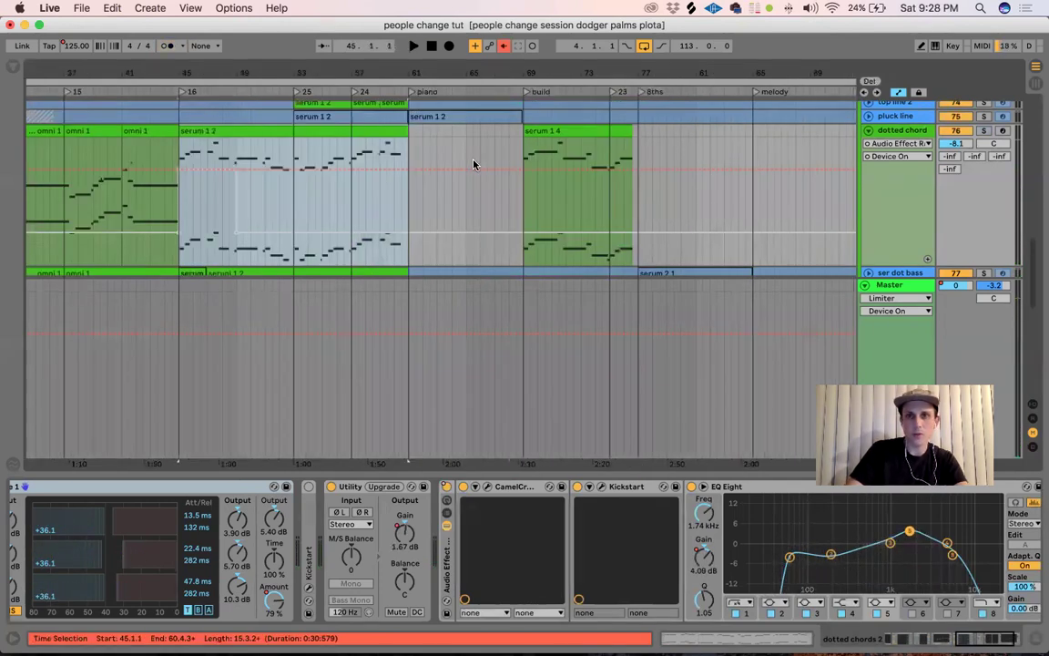
scroll(473, 164, right, 1)
scroll(492, 167, down, 2)
click(618, 248)
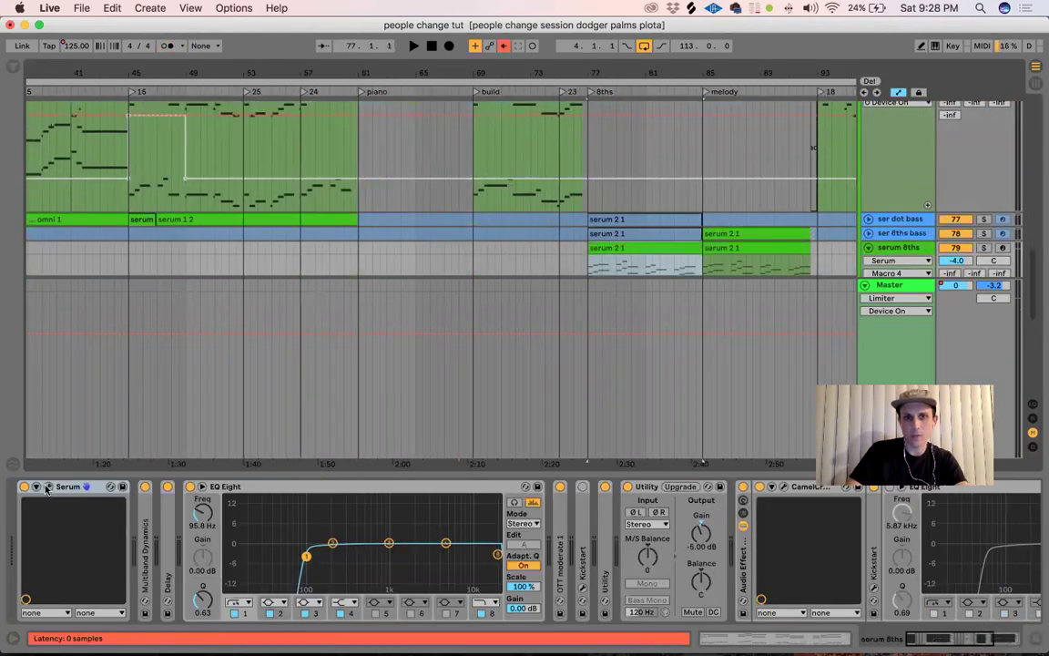
click(47, 488)
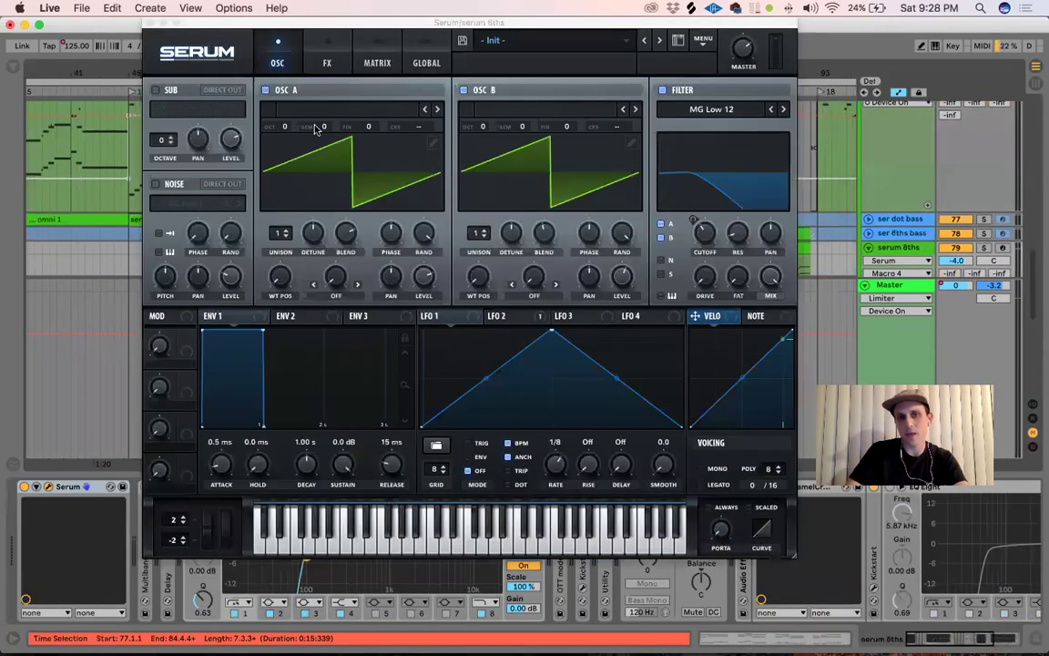
click(517, 321)
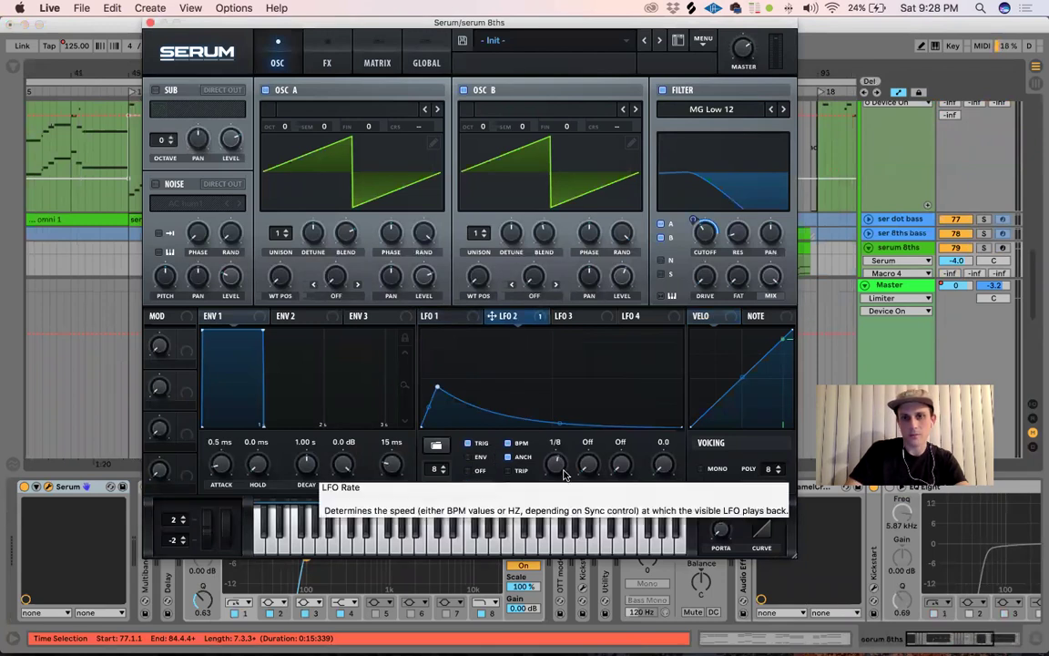
click(147, 23)
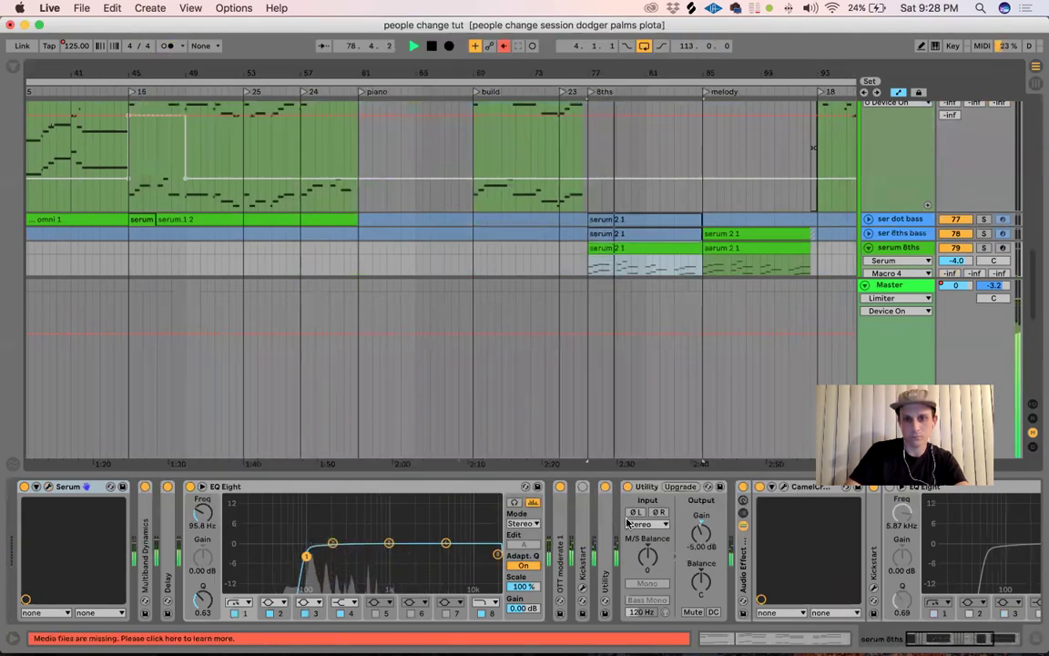
Stop playback and compare the effect chains of the dotted chord and serum 8ths tracks
scroll(627, 523, right, 5)
key(space)
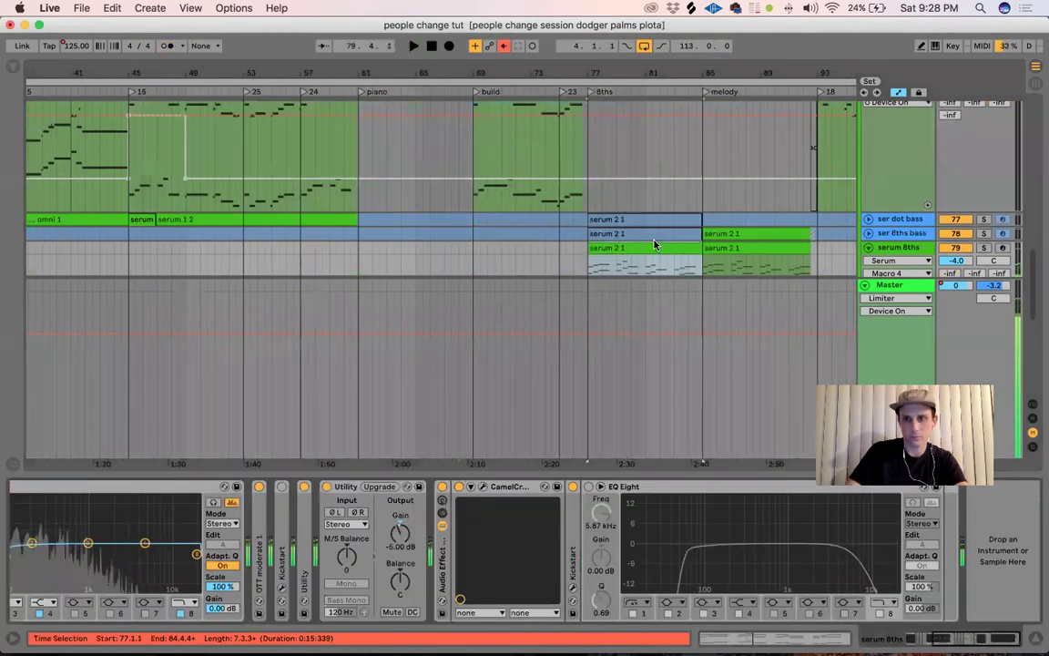
scroll(653, 244, down, 1)
click(534, 134)
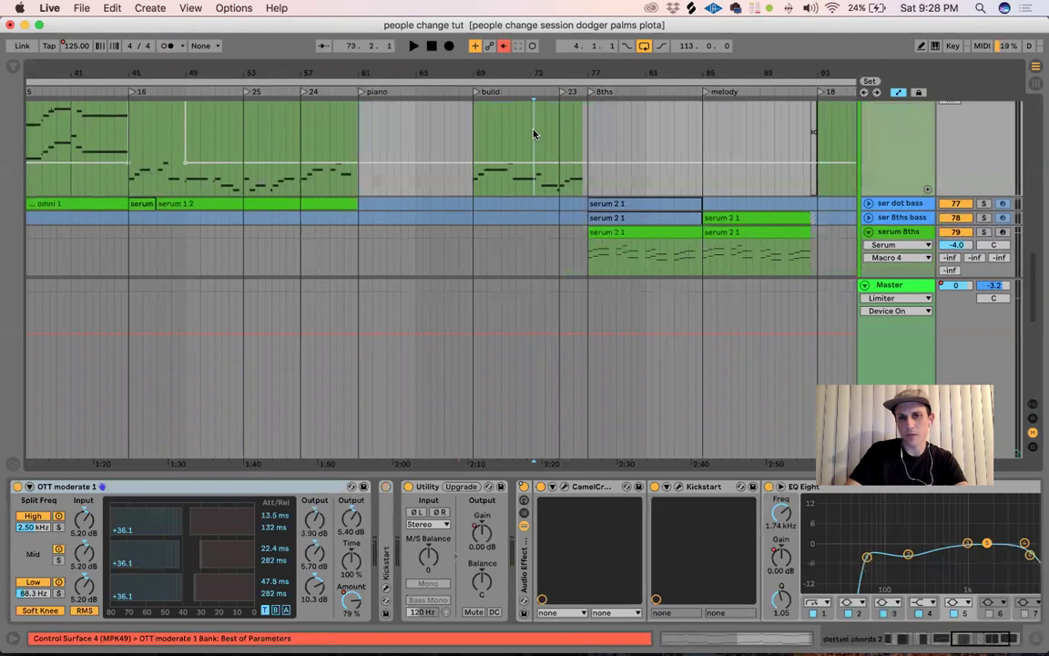
click(646, 234)
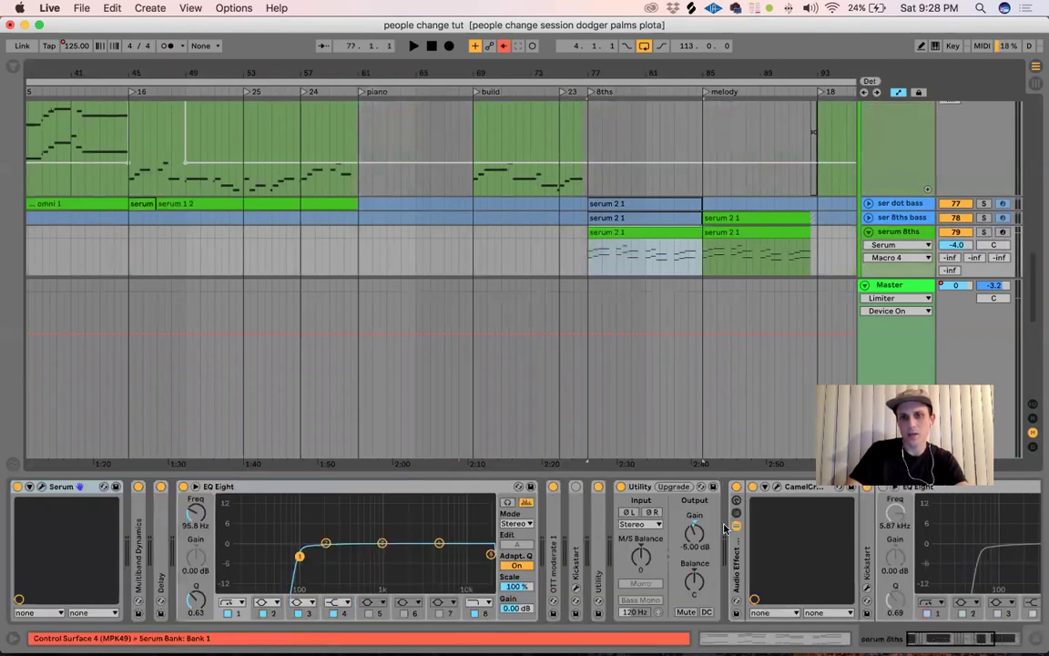
scroll(726, 528, right, 5)
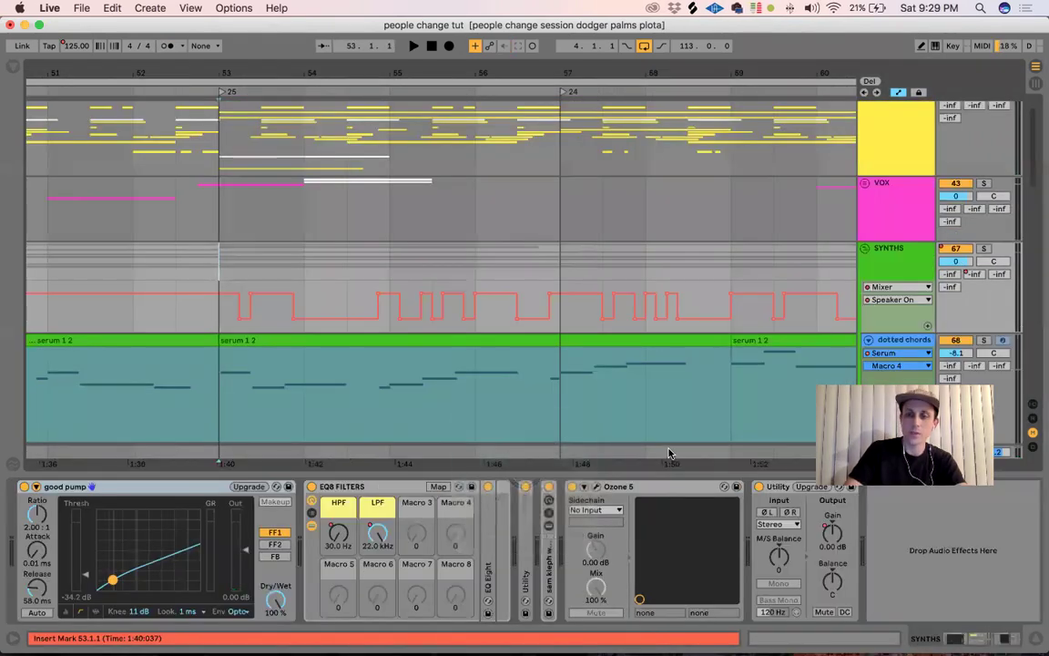
Try deactivating the SYNTHS group, undo it, and play from bar 53 to hear the group's Speaker On automation
click(954, 255)
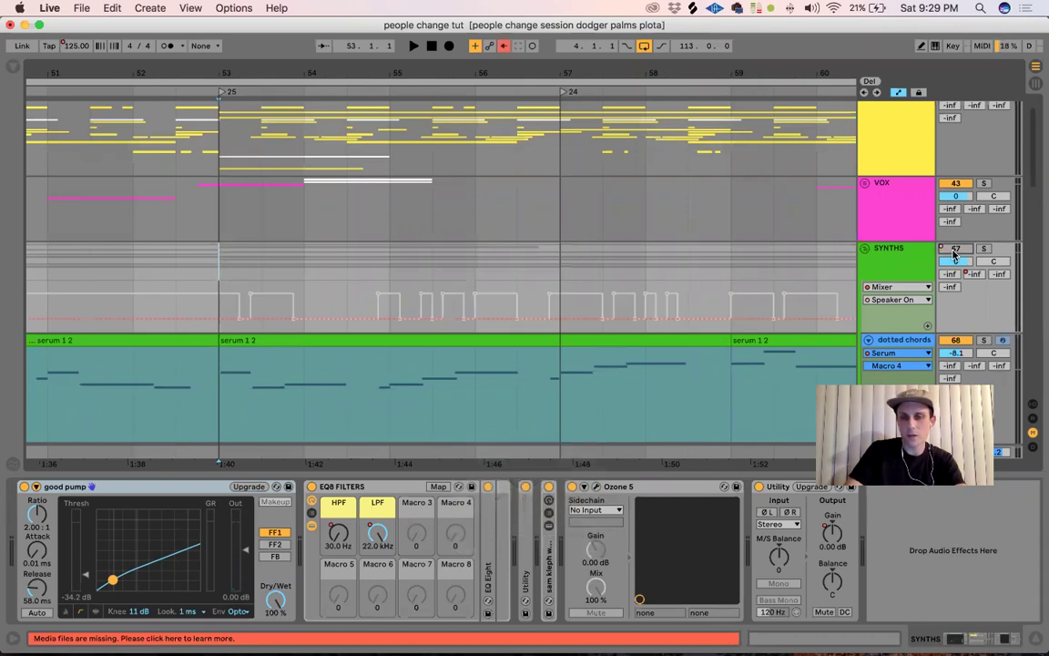
key(super+z)
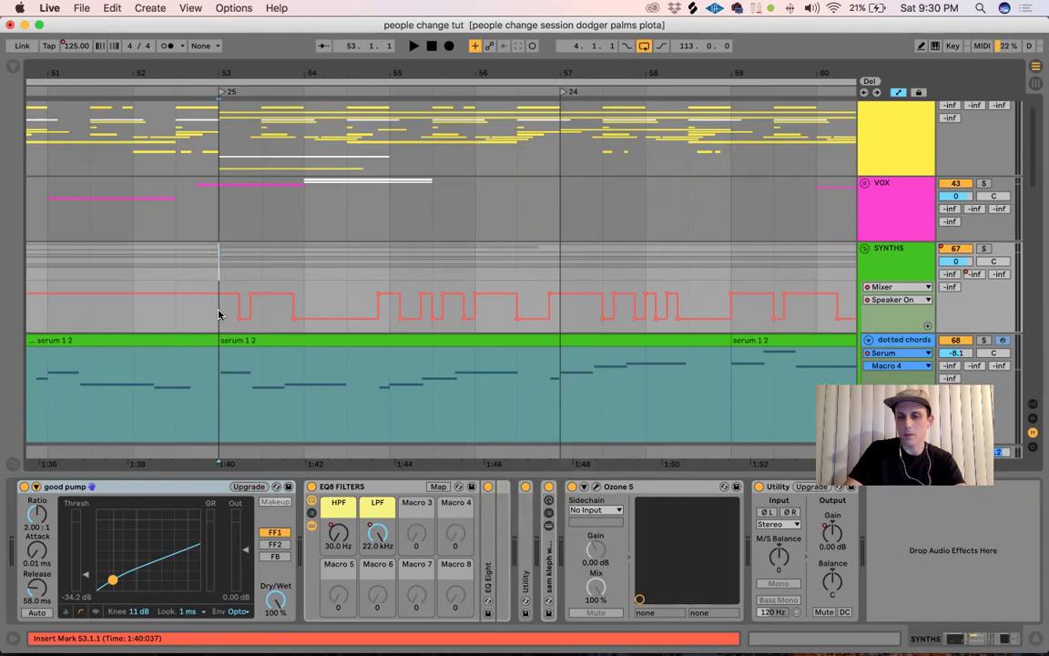
key(space)
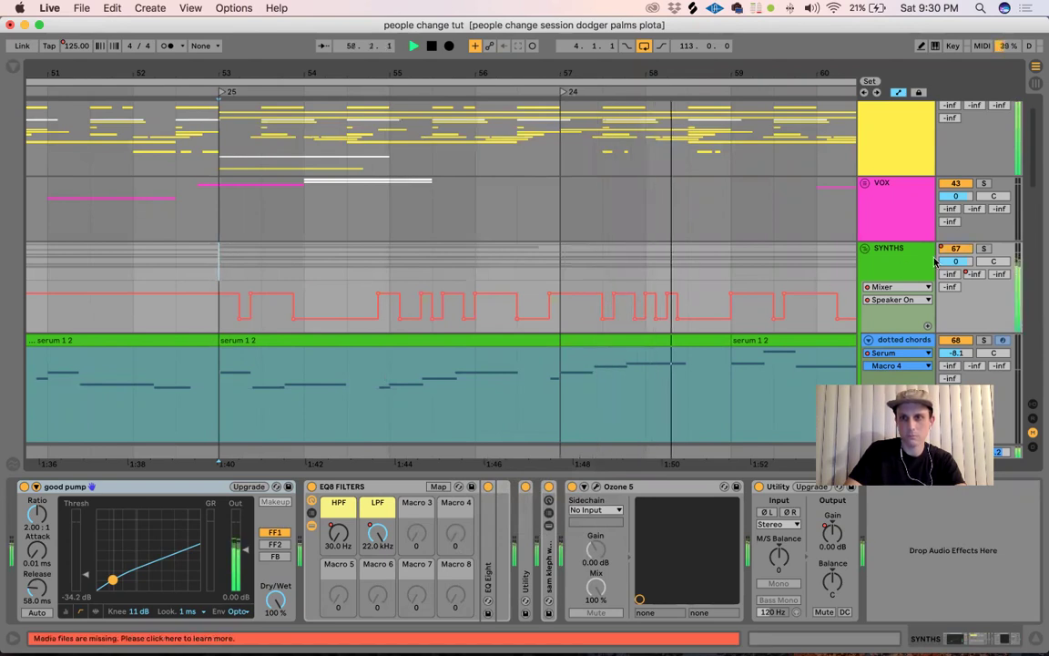
key(space)
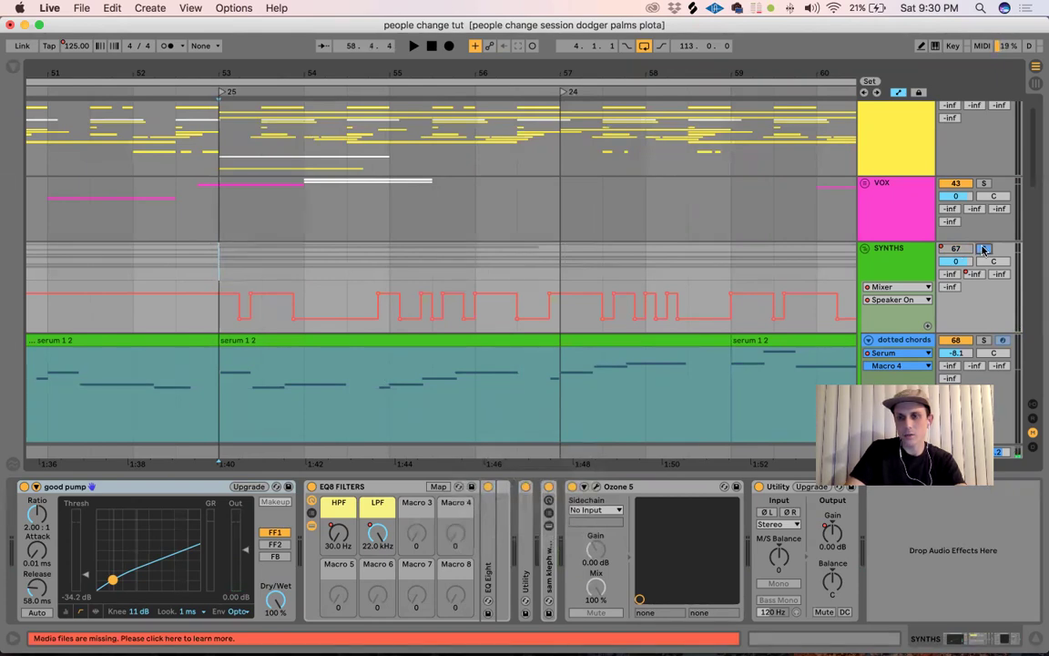
Compare the MIDI notes of the dotted chords and decimort ld clips starting at bar 53
key(space)
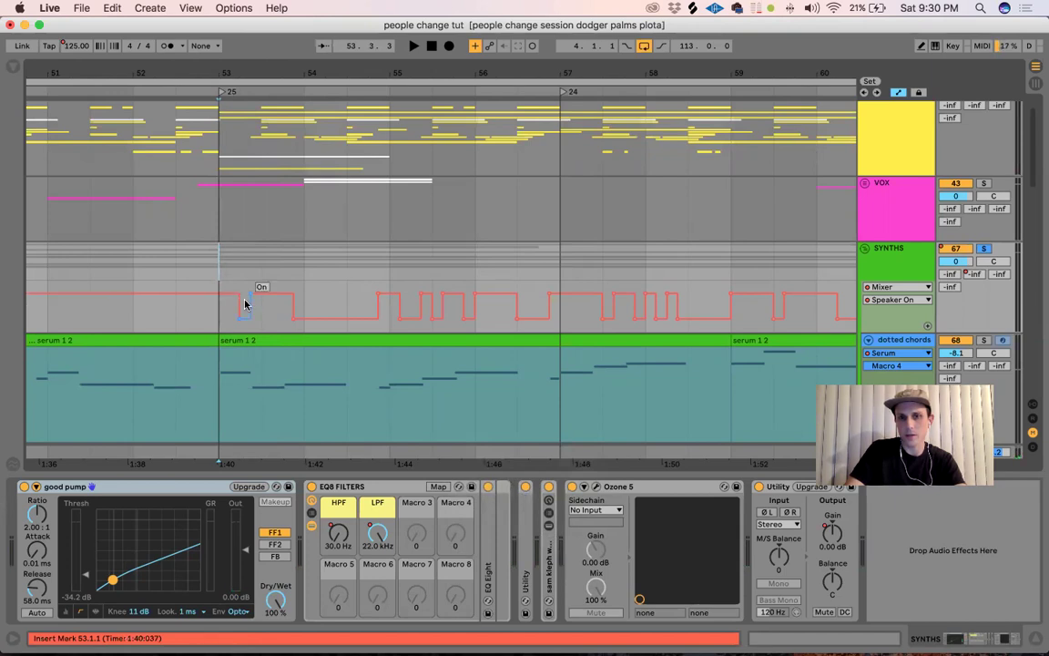
click(830, 615)
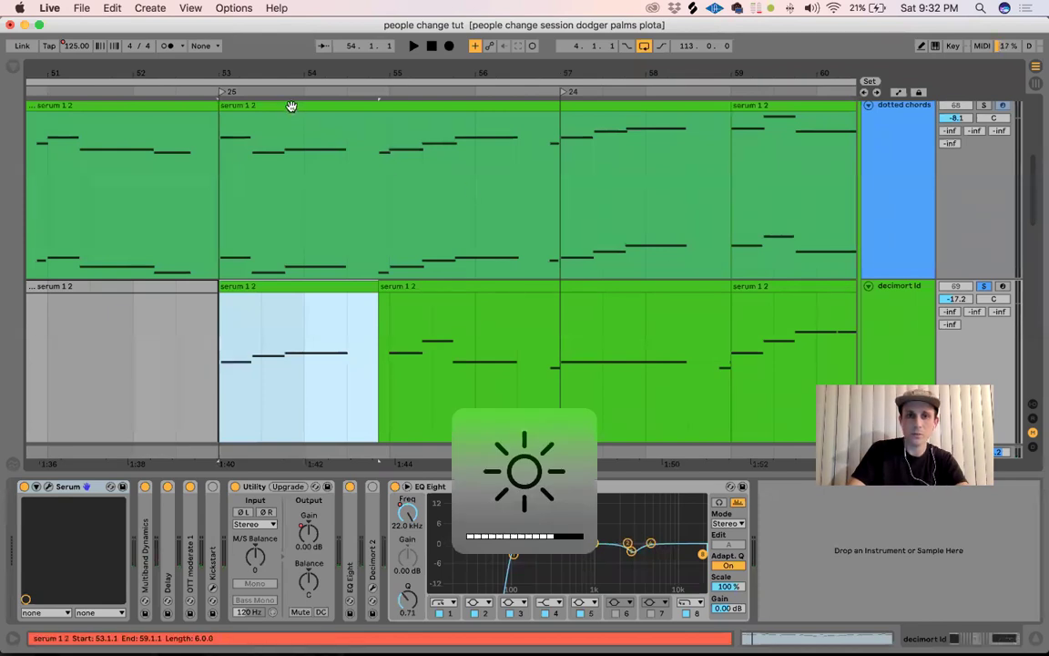
click(291, 106)
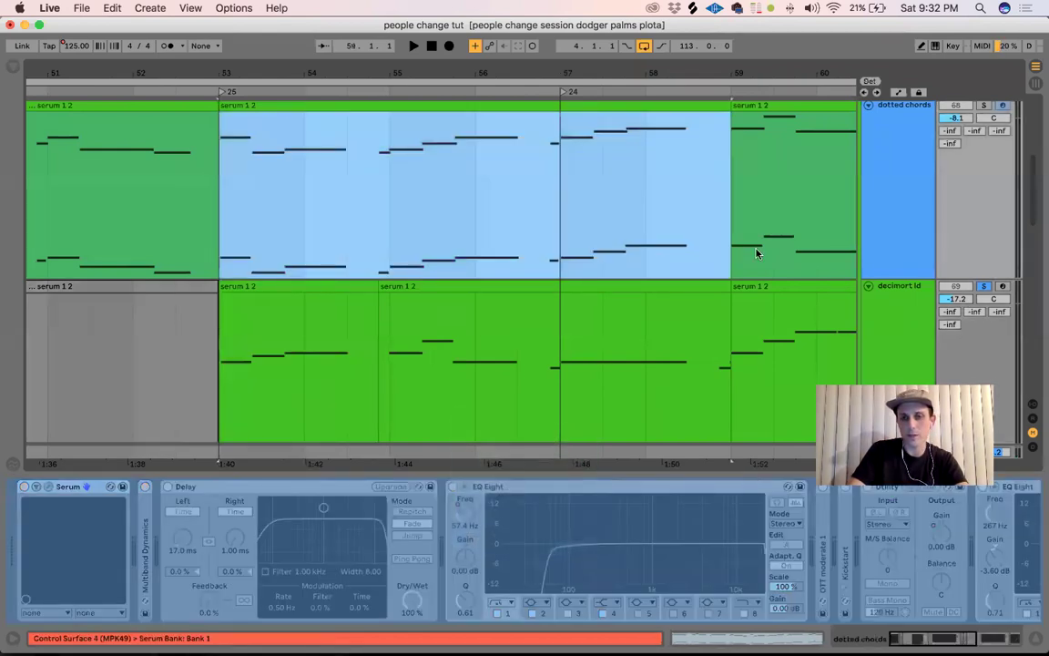
click(919, 289)
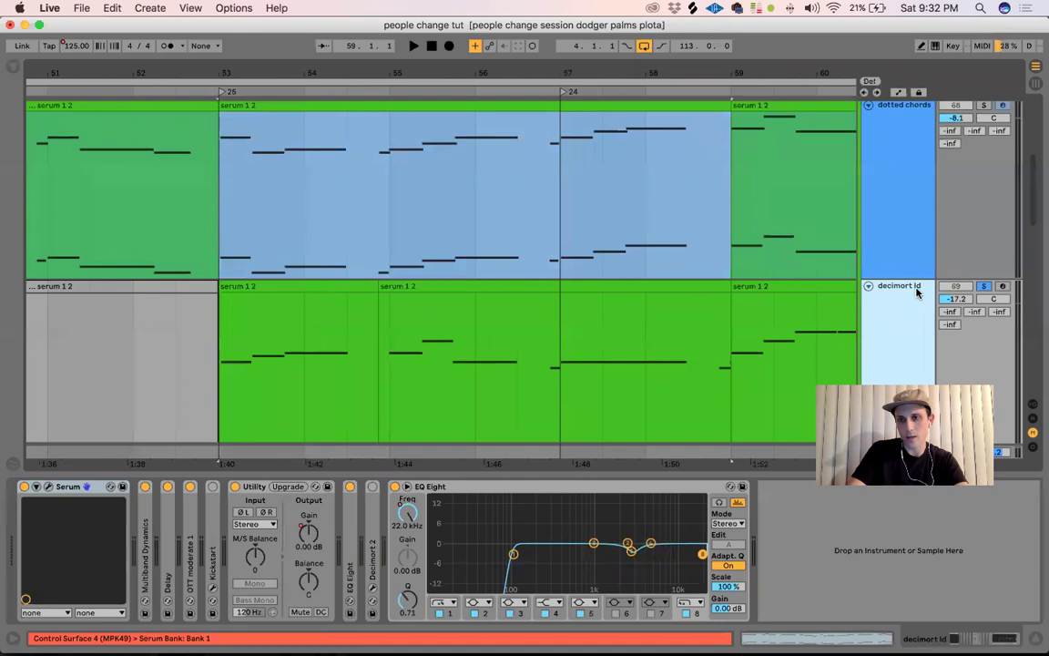
click(309, 283)
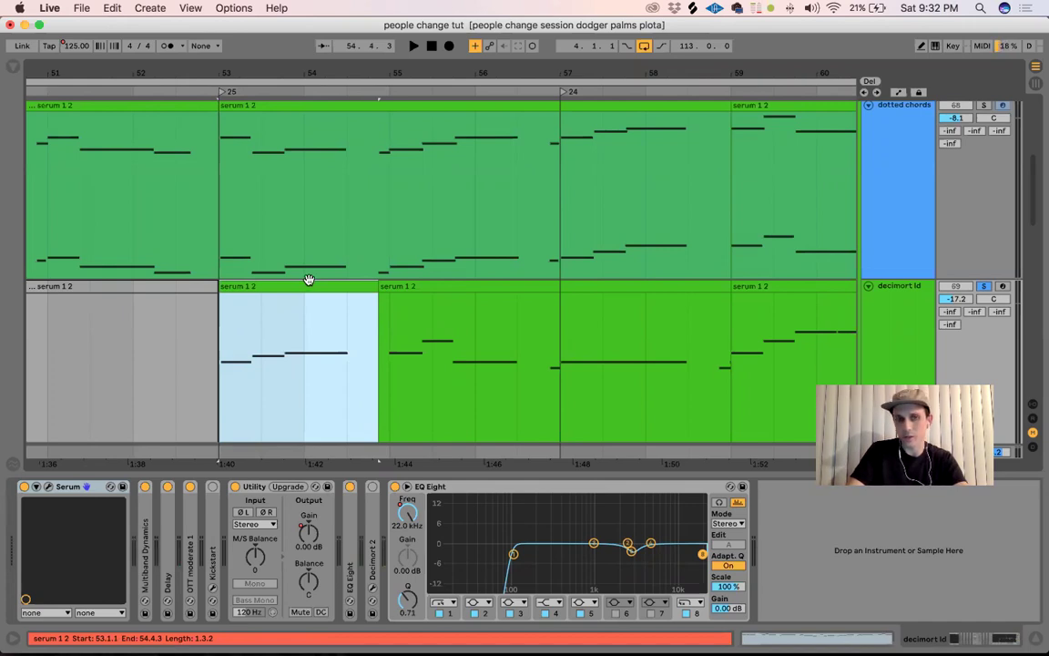
drag(230, 352, 407, 331)
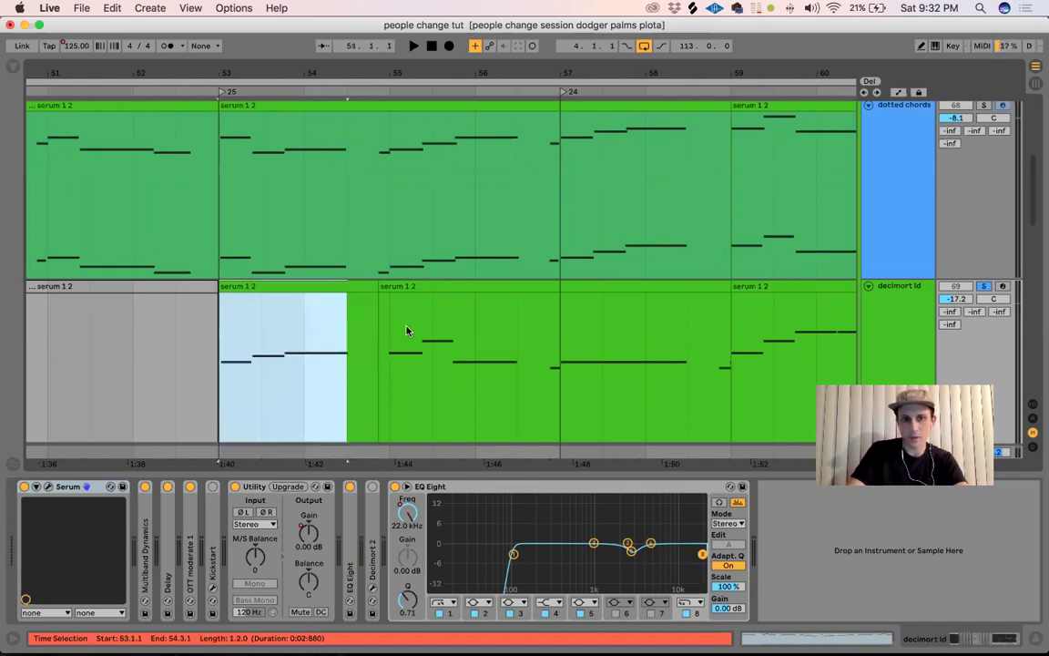
click(303, 105)
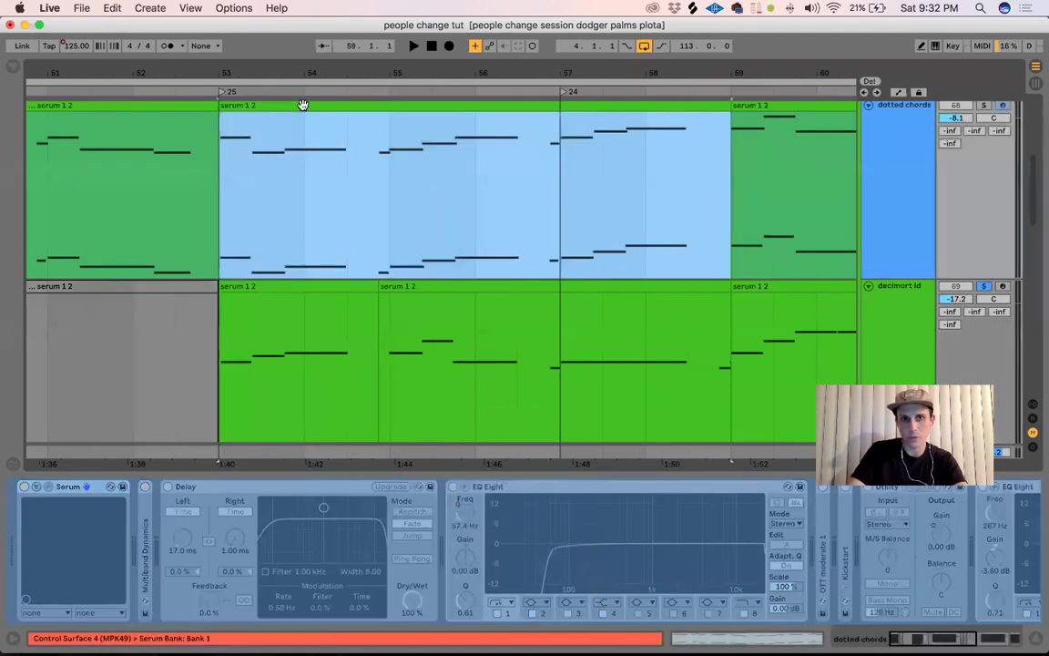
Audition the decimort ld clip from bar 53, adding the dotted chords track to the solo to hear both together
click(309, 286)
key(space)
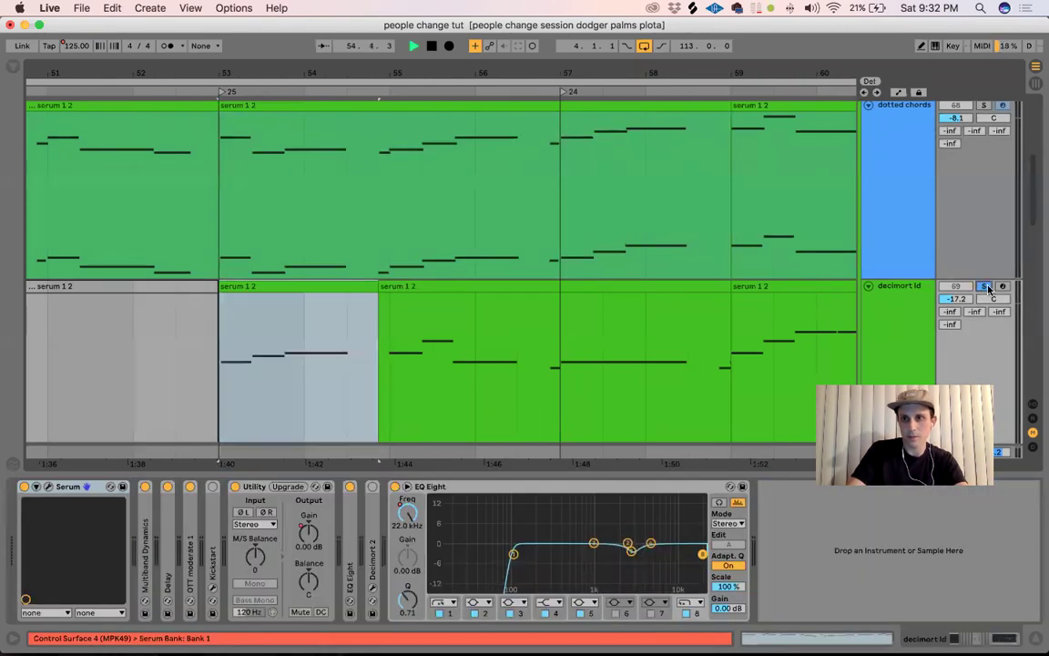
key(space)
super+click(985, 106)
key(space)
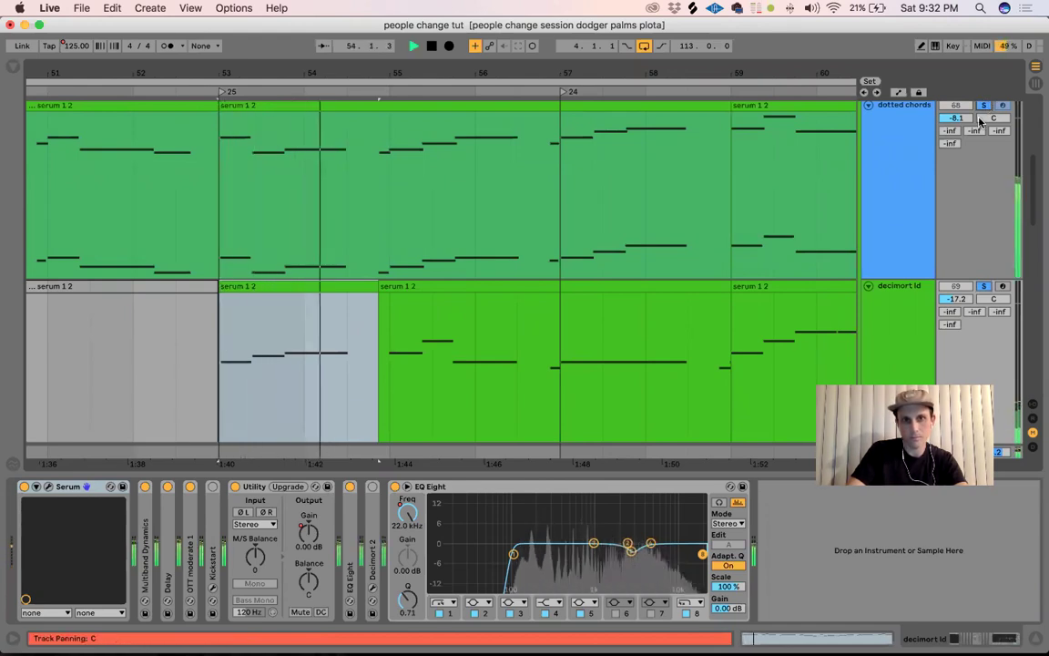
key(space)
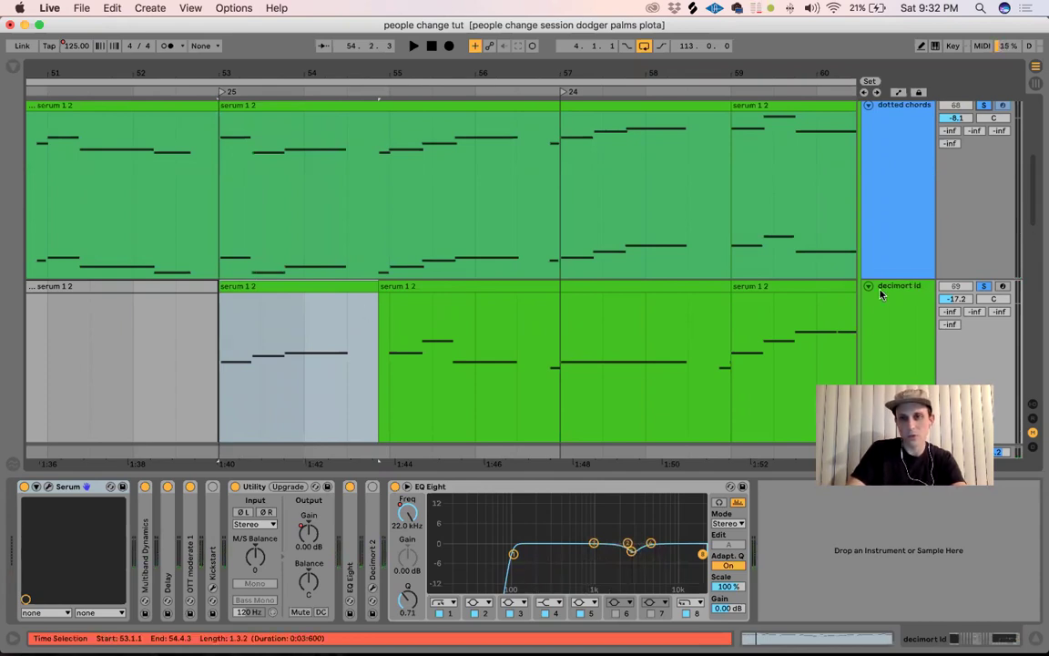
Open the decimort ld track's Serum and inspect its modulation matrix and effects
click(49, 487)
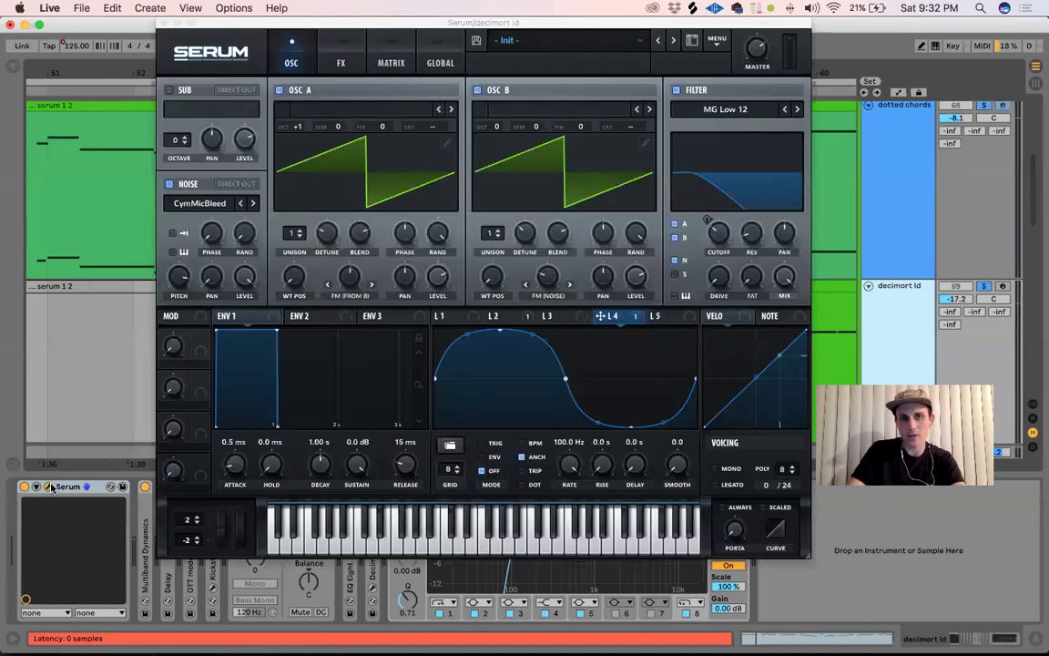
click(381, 64)
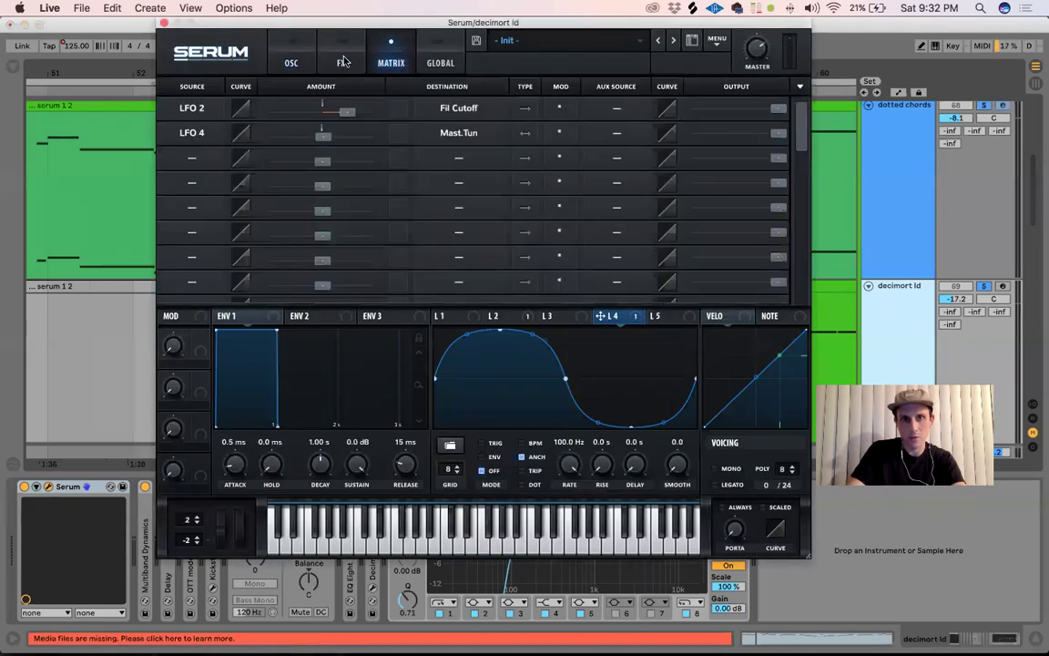
click(343, 62)
click(388, 56)
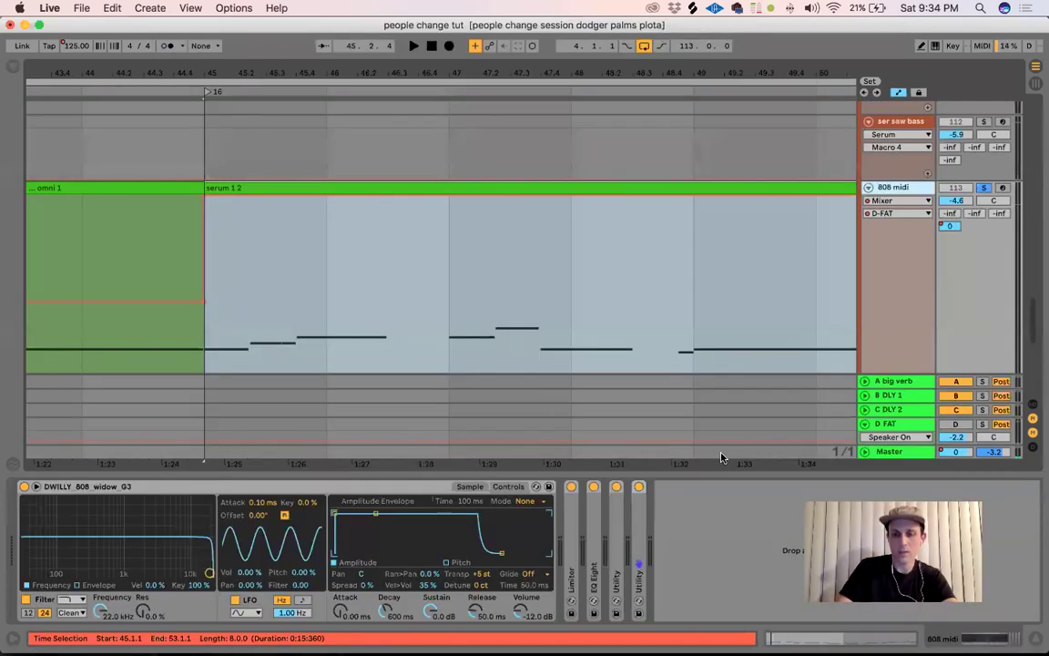
Inspect the 808 midi track's DWILLY_808_widow_G3 sampler and audition its serum 1 2 clip from bar 45
key(F2)
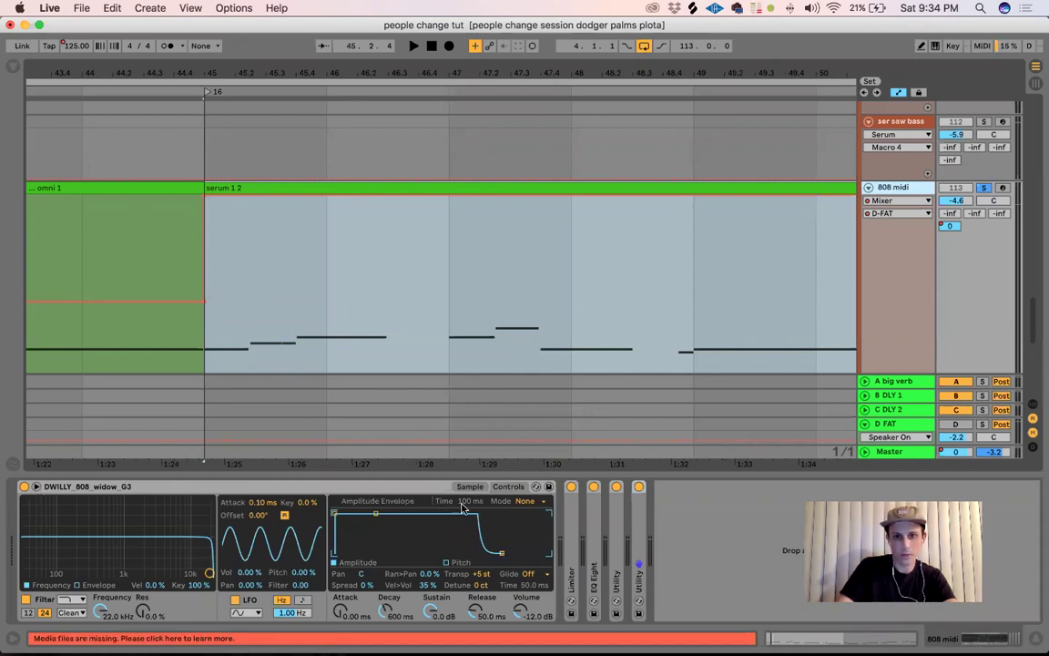
click(508, 491)
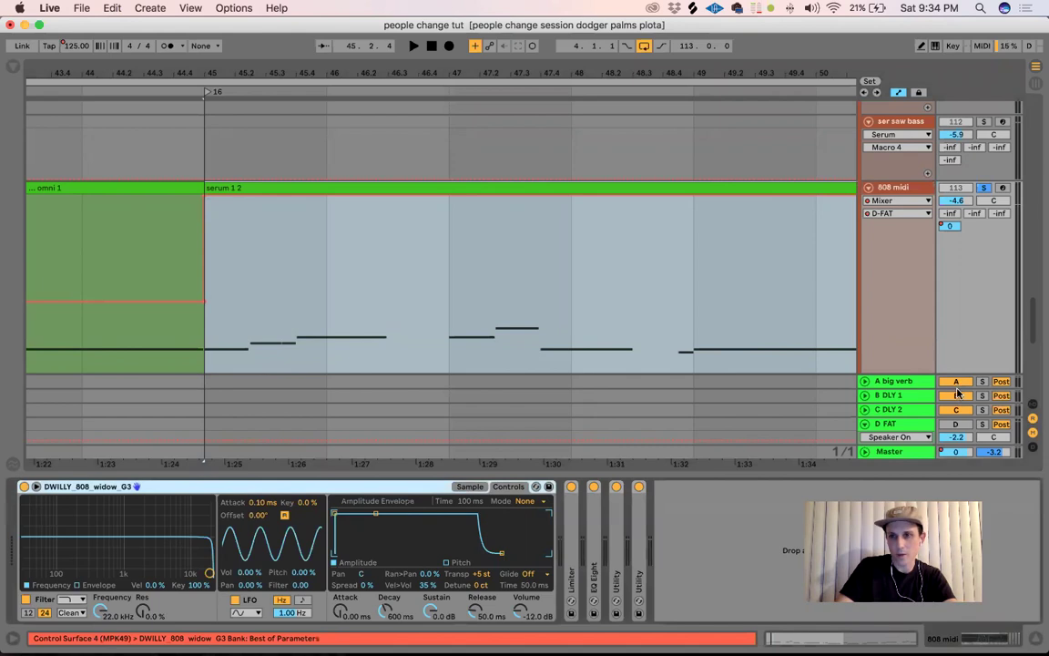
key(space)
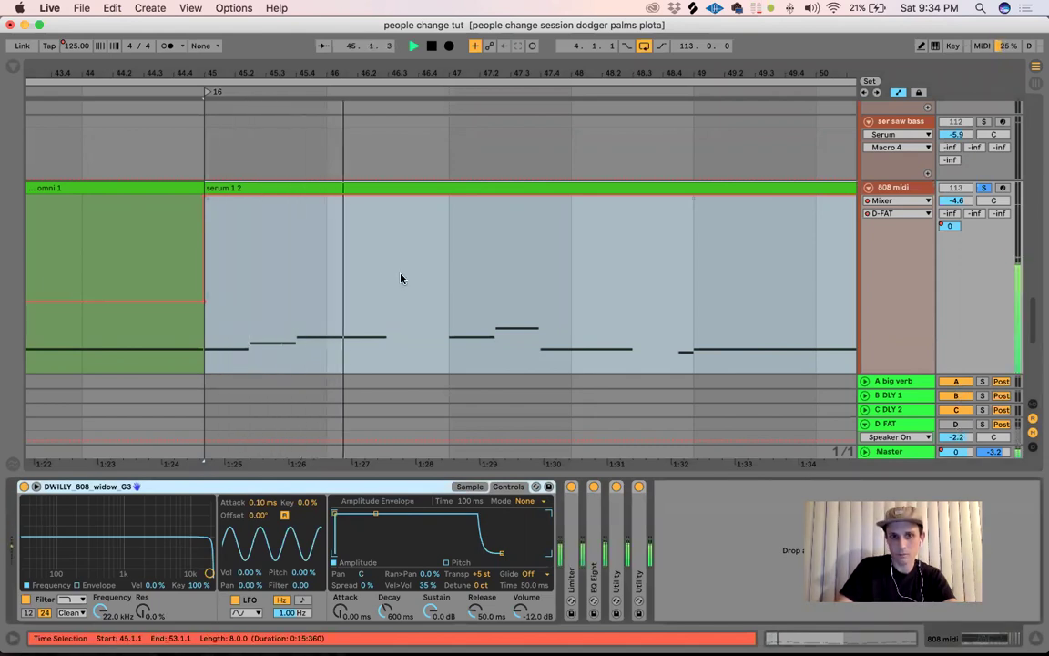
key(space)
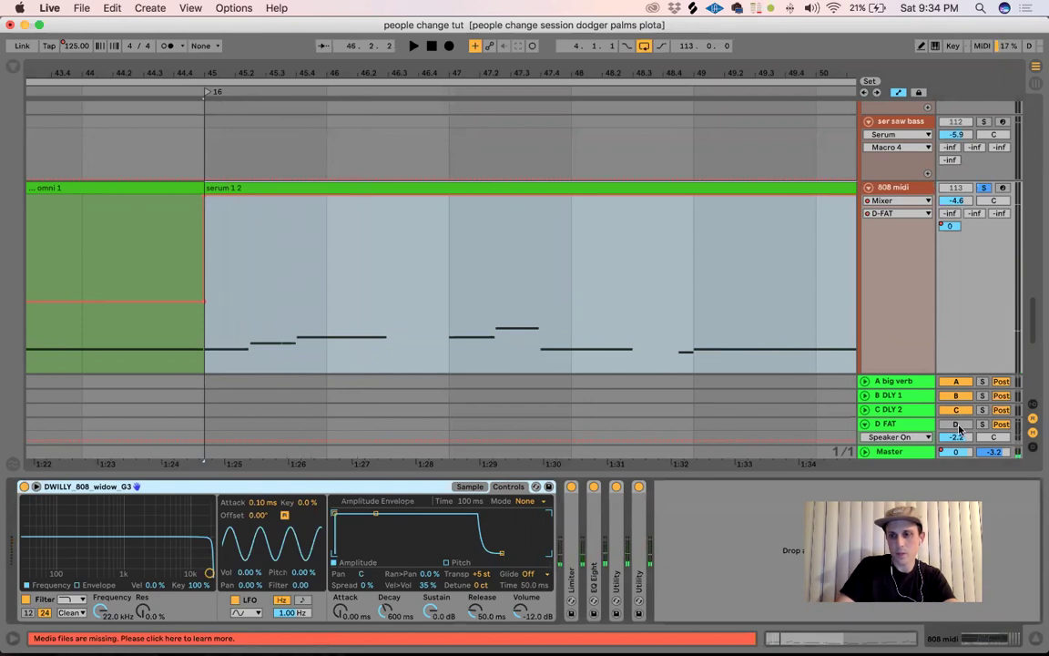
Inspect the D FAT return's effect chain: CamelCrusher, EQ Eight, the good pump compressor's sidechain settings and Kickstart
click(881, 426)
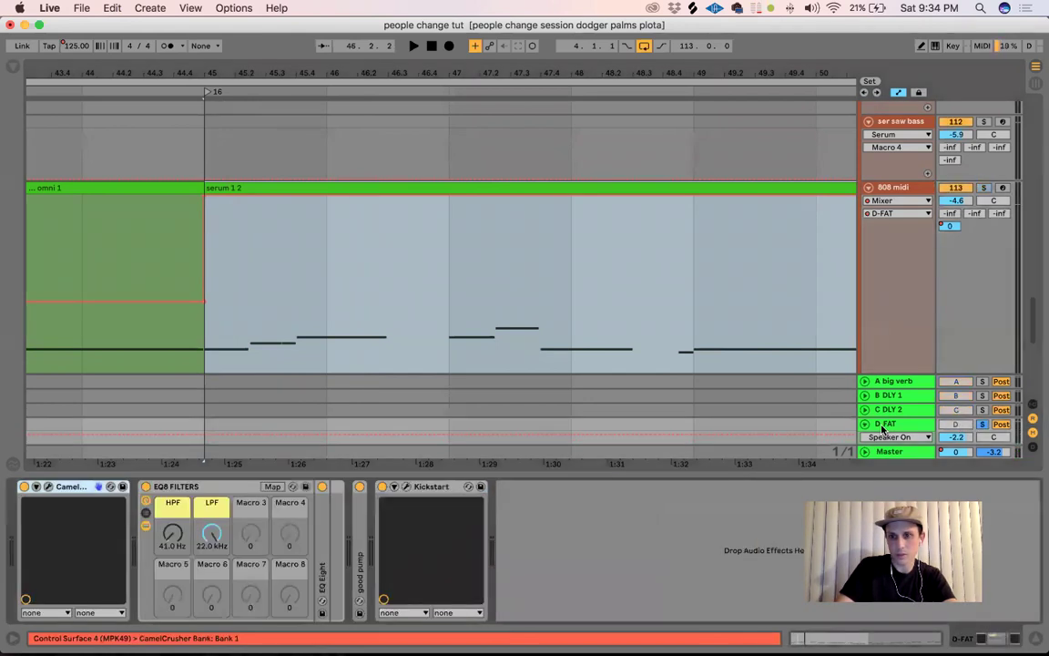
click(47, 488)
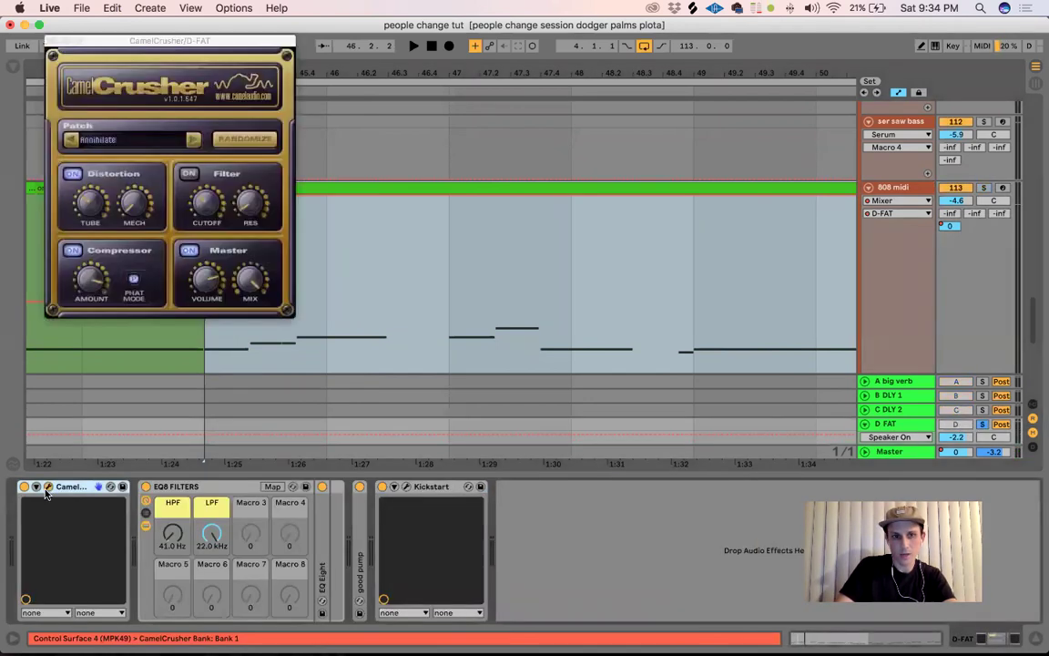
double_click(321, 512)
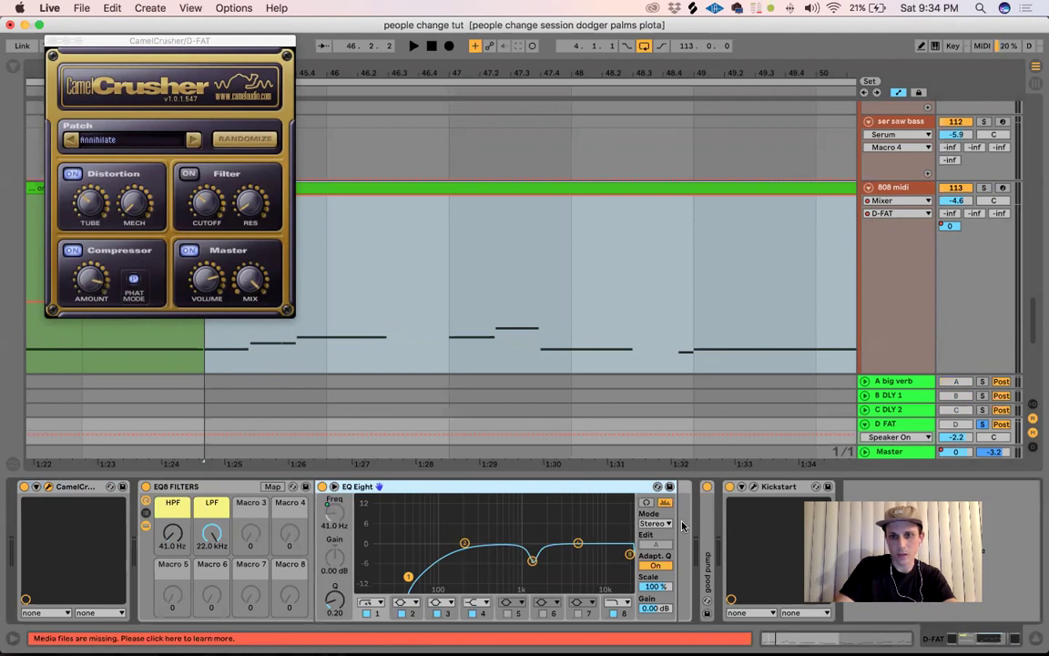
double_click(708, 517)
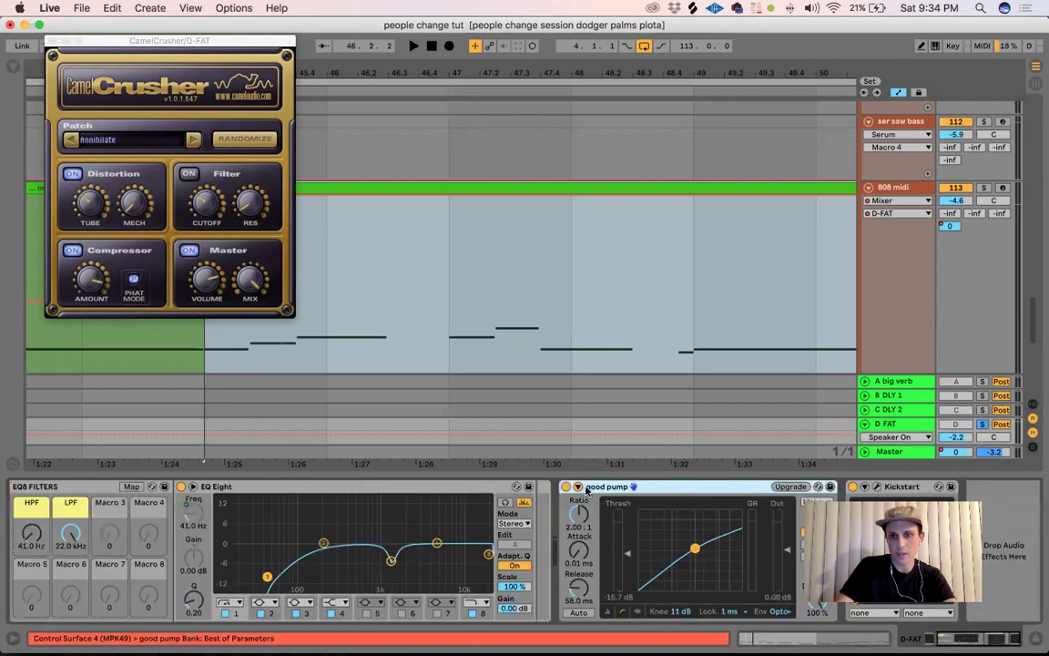
click(581, 488)
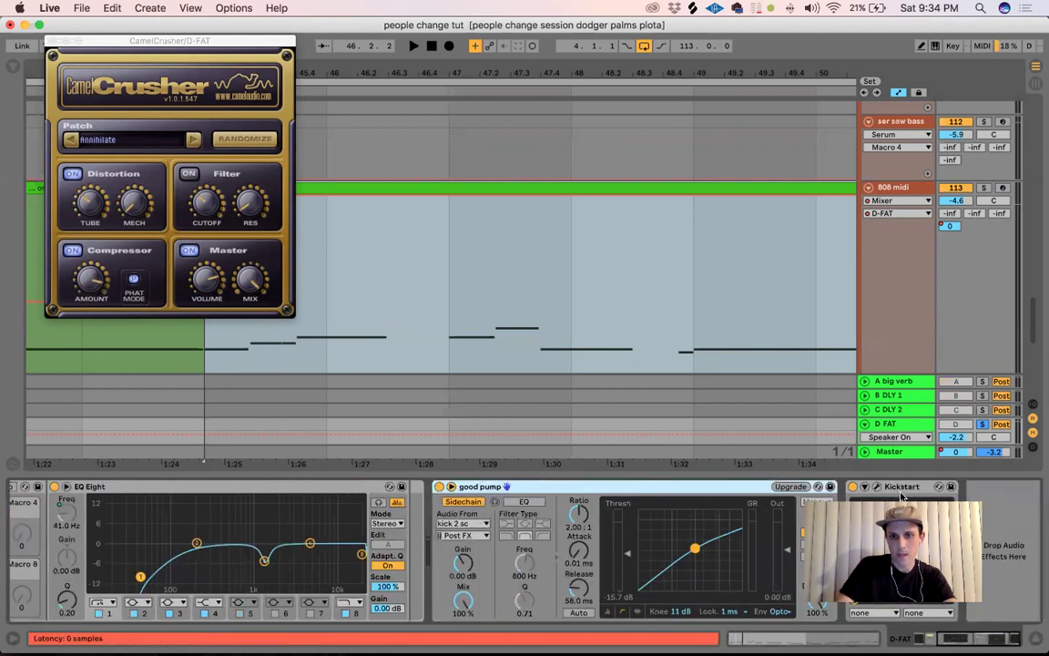
click(875, 487)
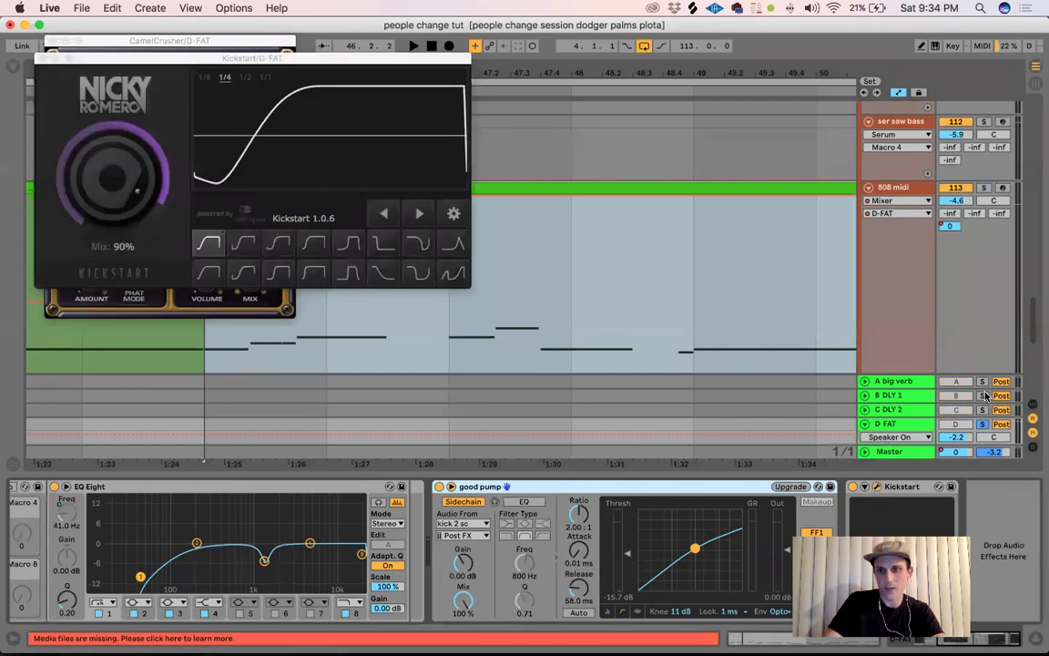
Audition the soloed D FAT return, then solo the 808 midi track for comparison
key(space)
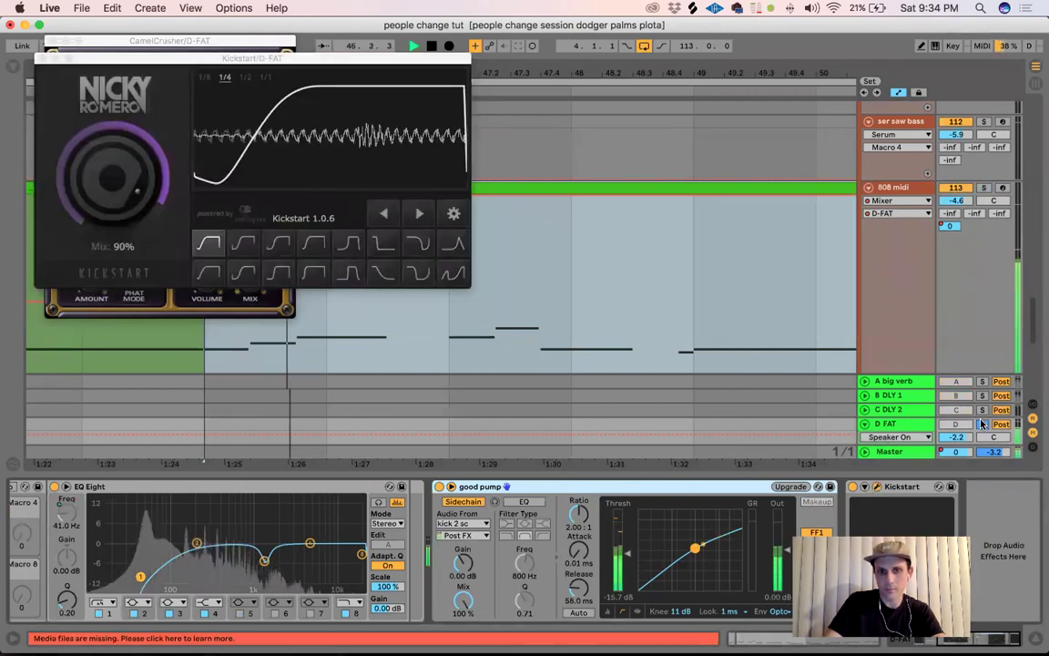
key(space)
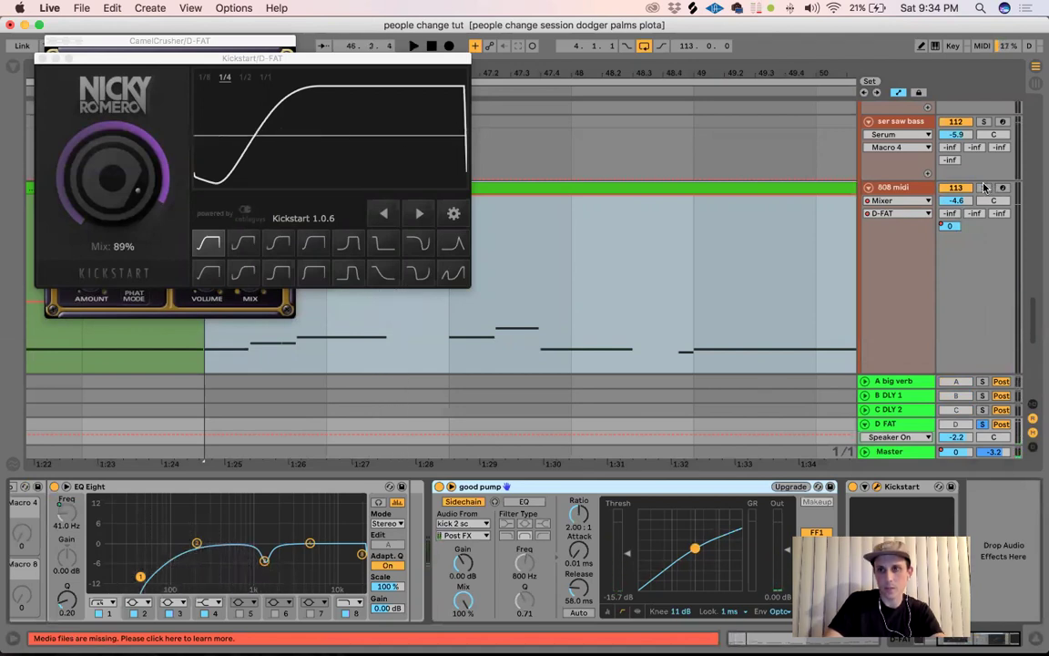
click(984, 187)
key(space)
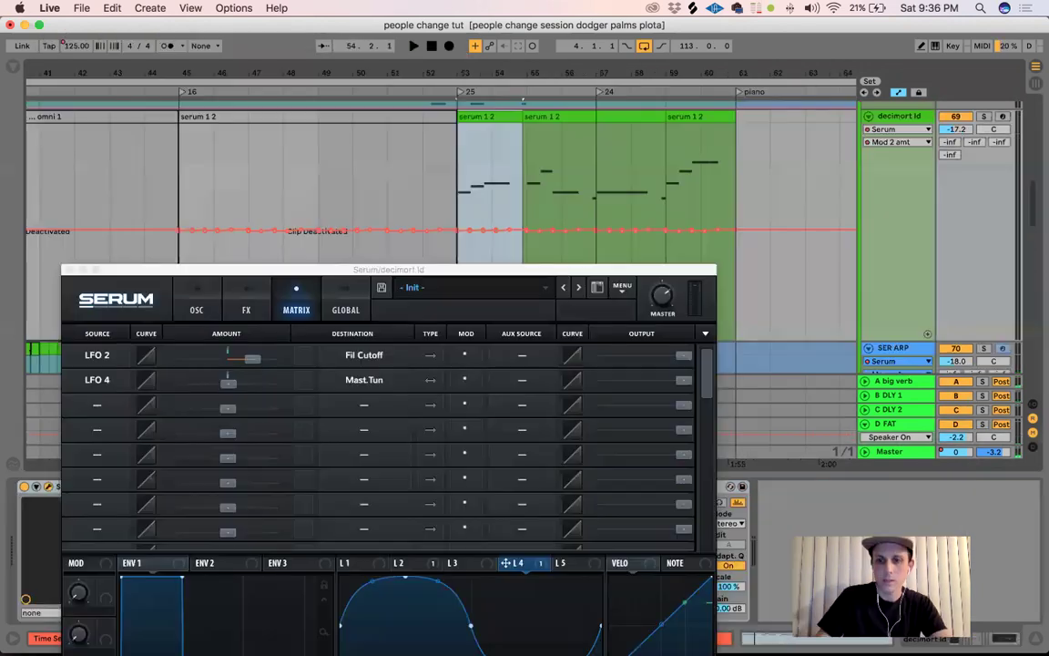
Solo the decimort ld track and audition its bar 53 clip while examining the LFO 2 and LFO 4 routings in Serum's matrix
key(XF86MonBrightnessUp)
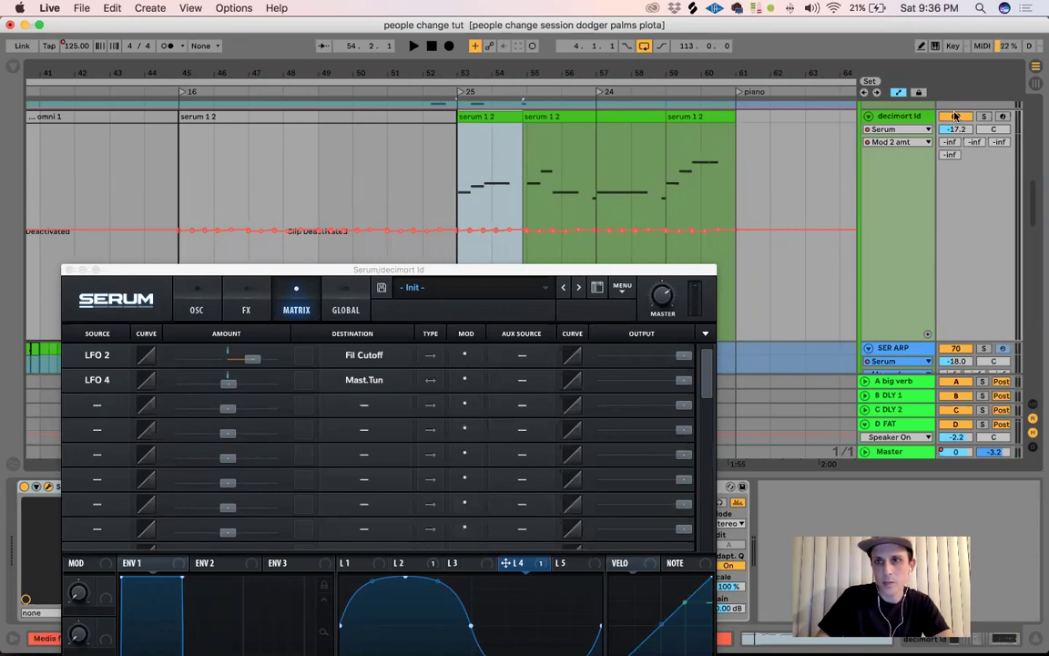
click(983, 118)
key(space)
drag(594, 270, 618, 169)
key(space)
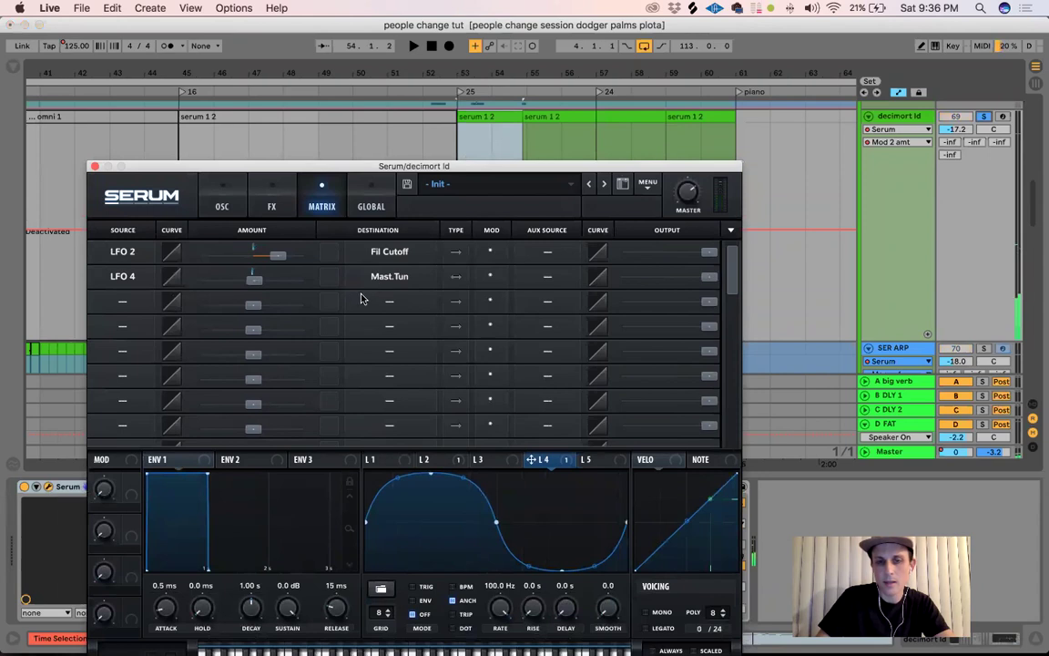
drag(566, 165, 640, 51)
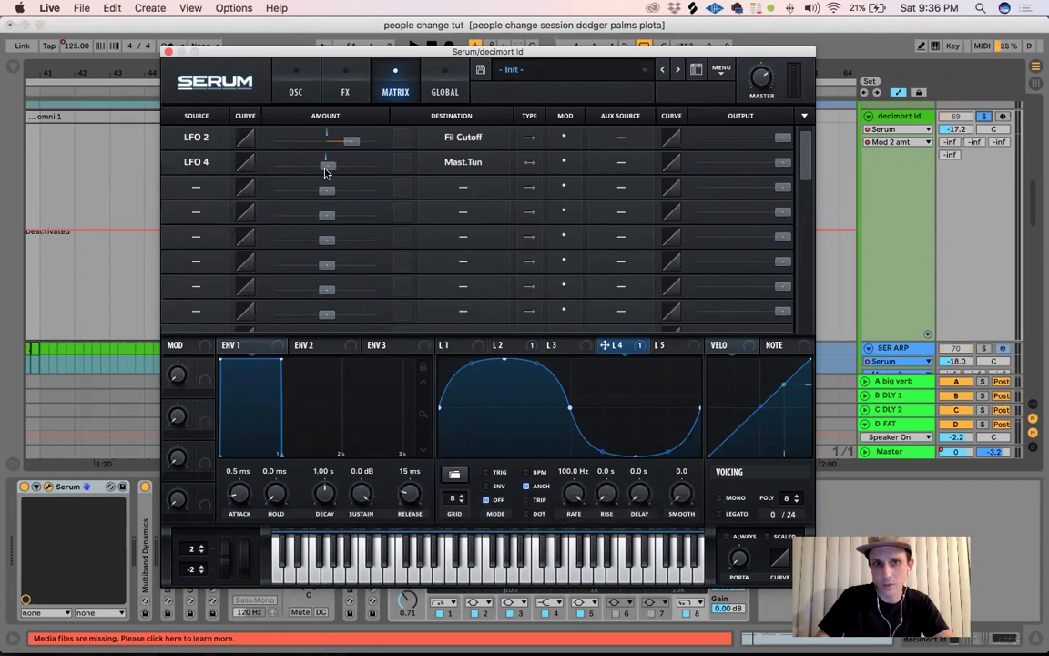
key(space)
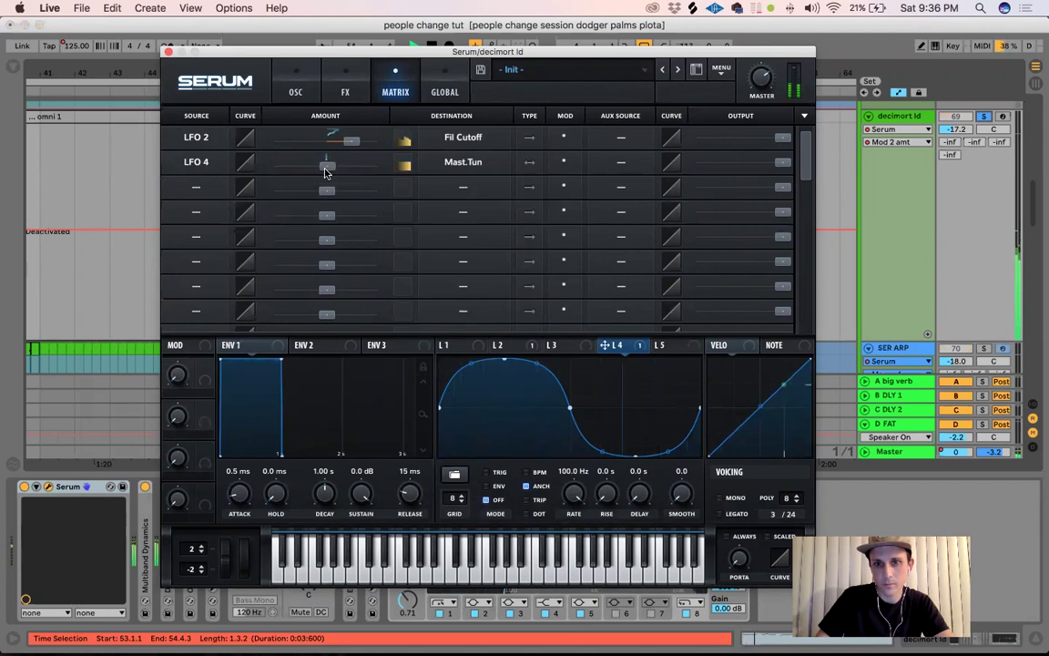
key(space)
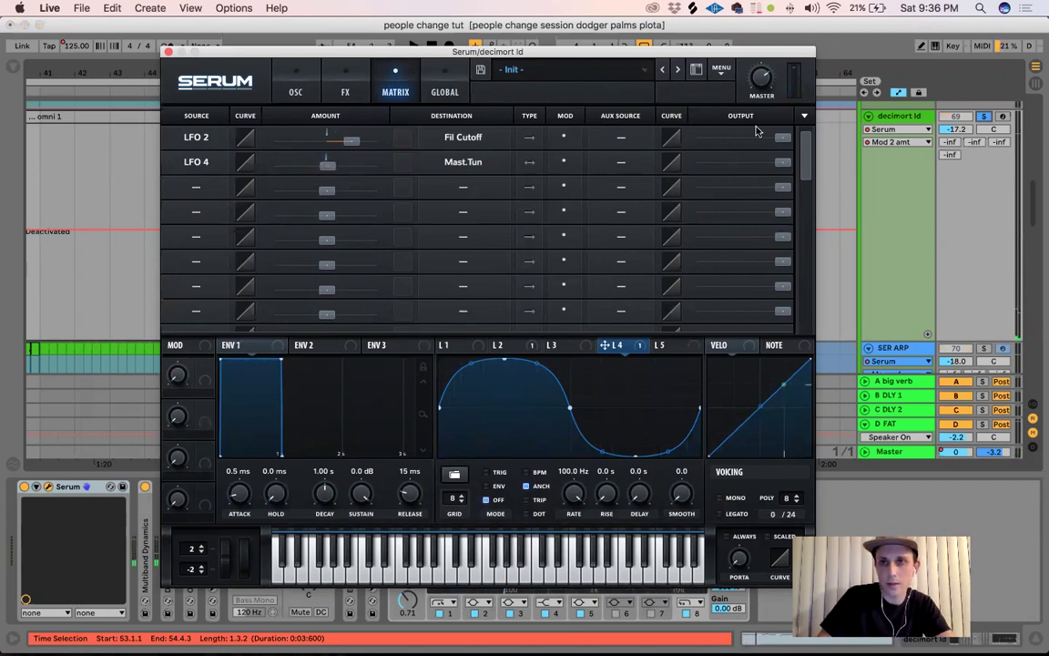
Add a matrix routing in decimort ld's Serum from LFO 1 to Mast.Tun with Mod Wheel as the auxiliary source
click(803, 116)
click(803, 117)
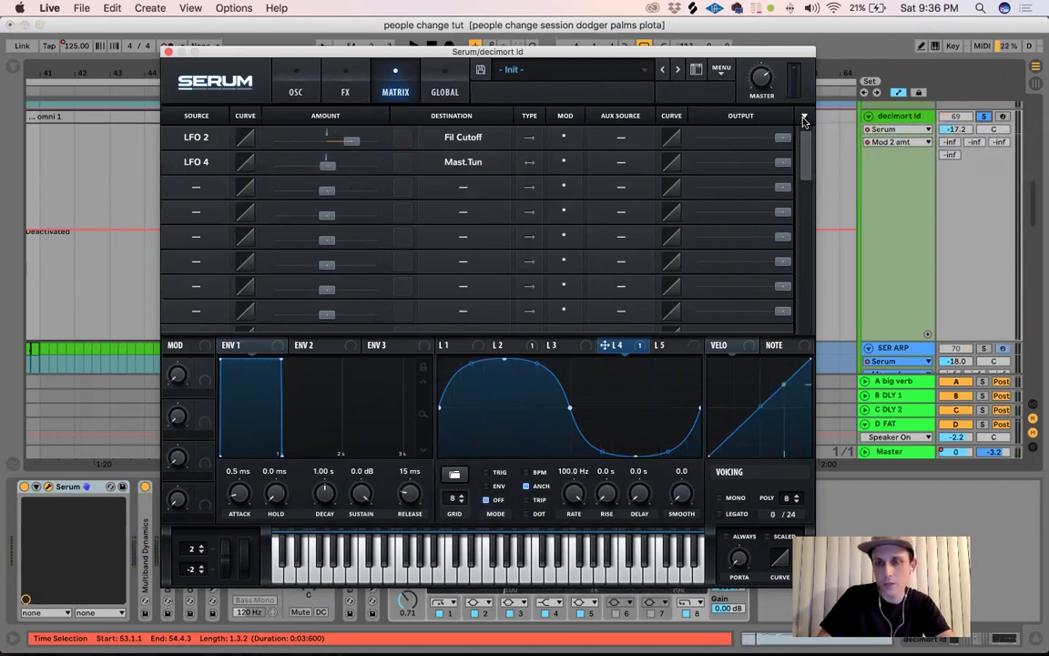
click(804, 117)
click(865, 171)
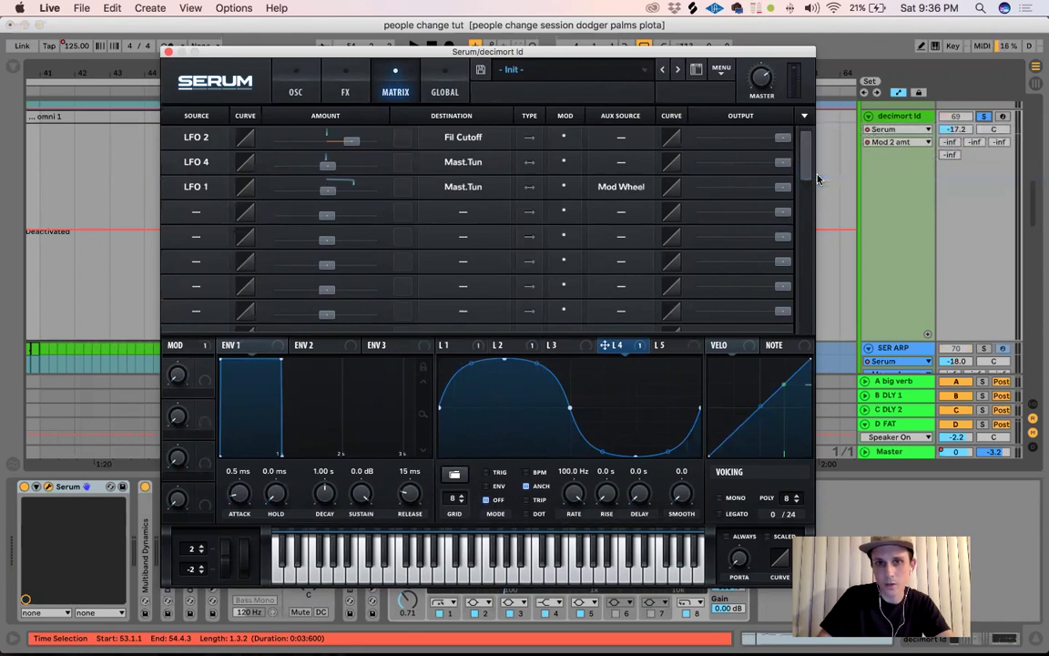